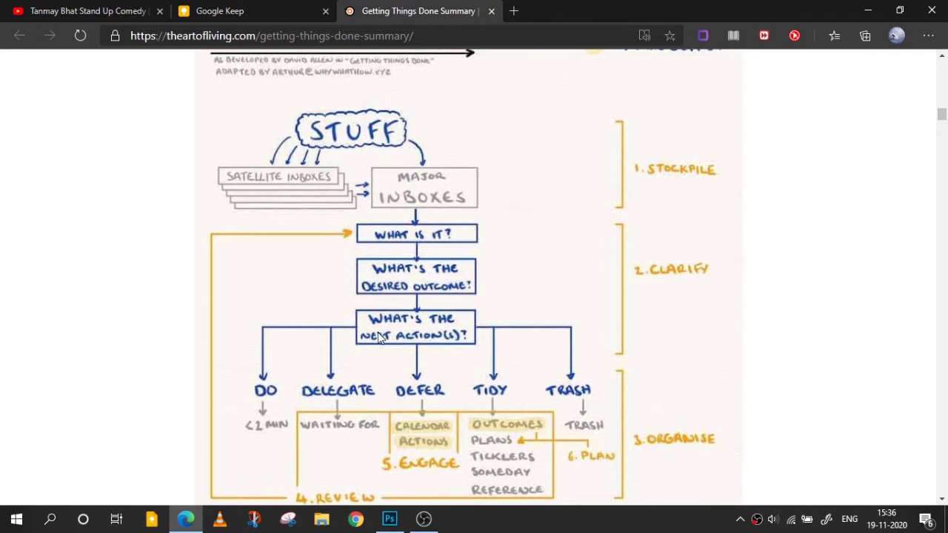
Step: Examine the GTD method diagram, and look at the Inspiration and Personal labels in Google Keep before returning to all notes
scroll(379, 337, down, 2)
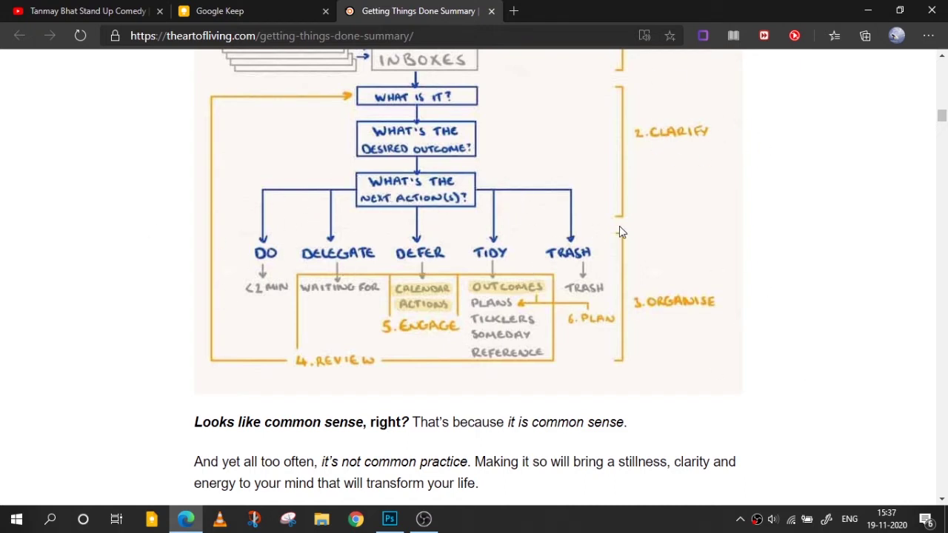
scroll(487, 226, up, 3)
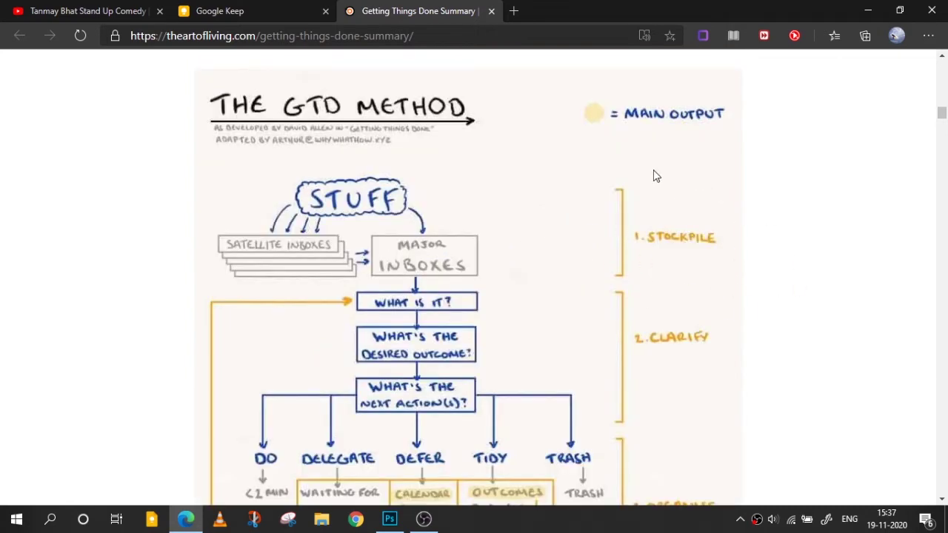
click(261, 9)
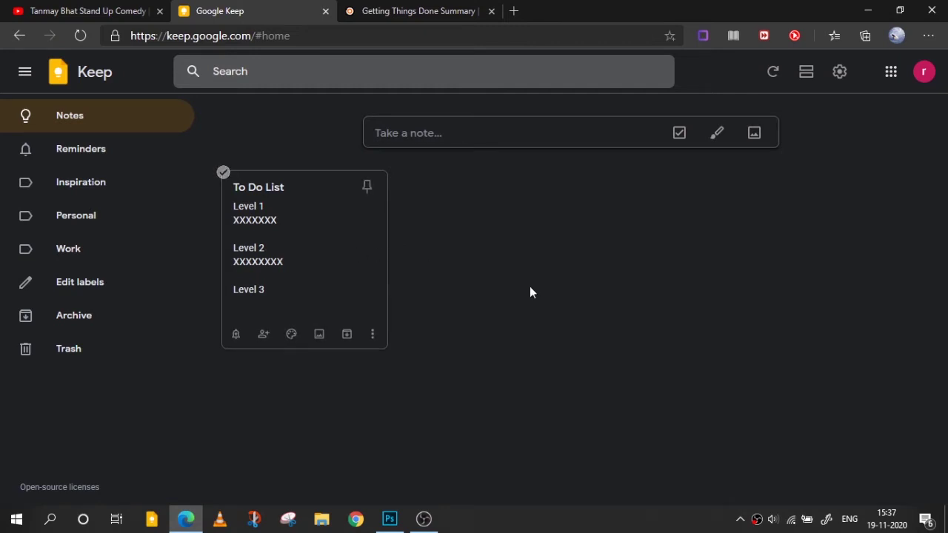
click(81, 180)
click(83, 221)
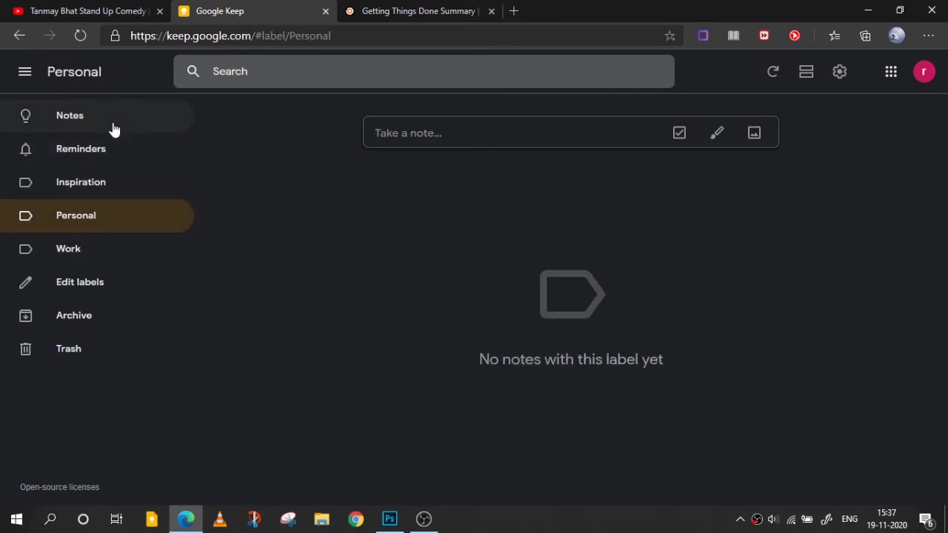
click(112, 125)
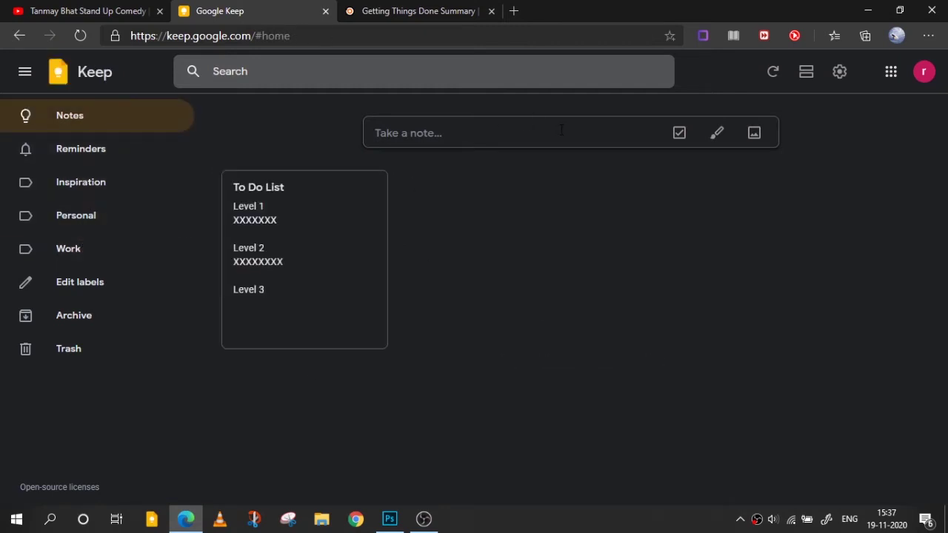
Step: Create a note titled "Wash clothes" with the text "do it by sunday"
click(558, 135)
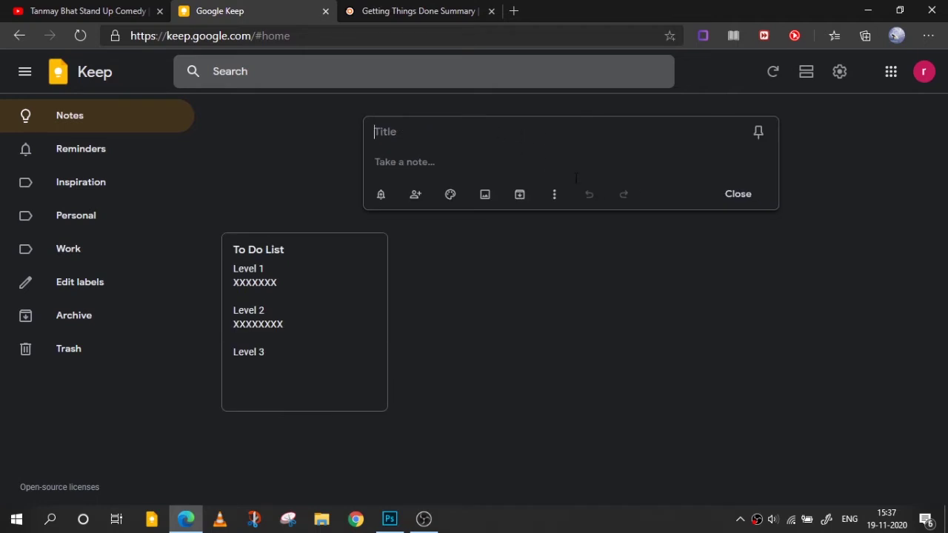
text(T)
key(BackSpace)
text(Wah)
key(BackSpace)
key(BackSpace)
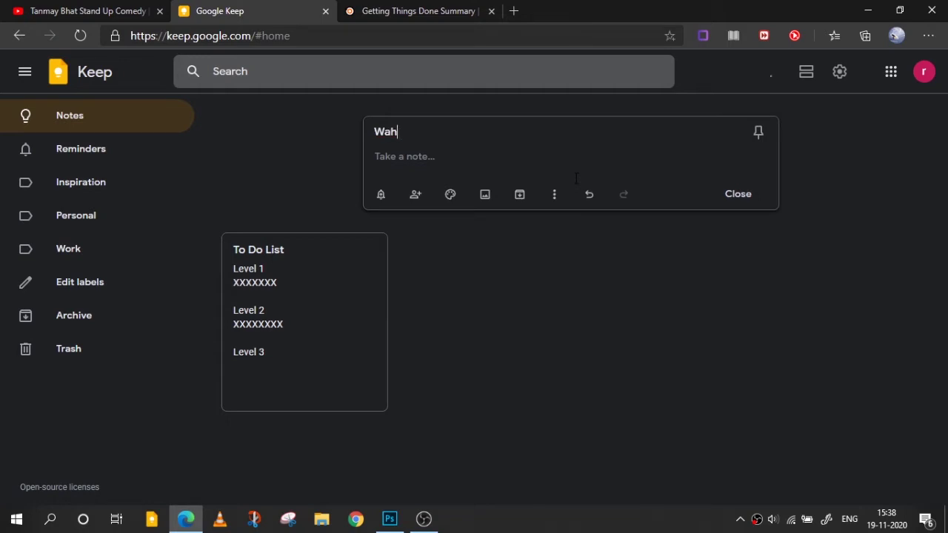
text(sh clothes do it bu)
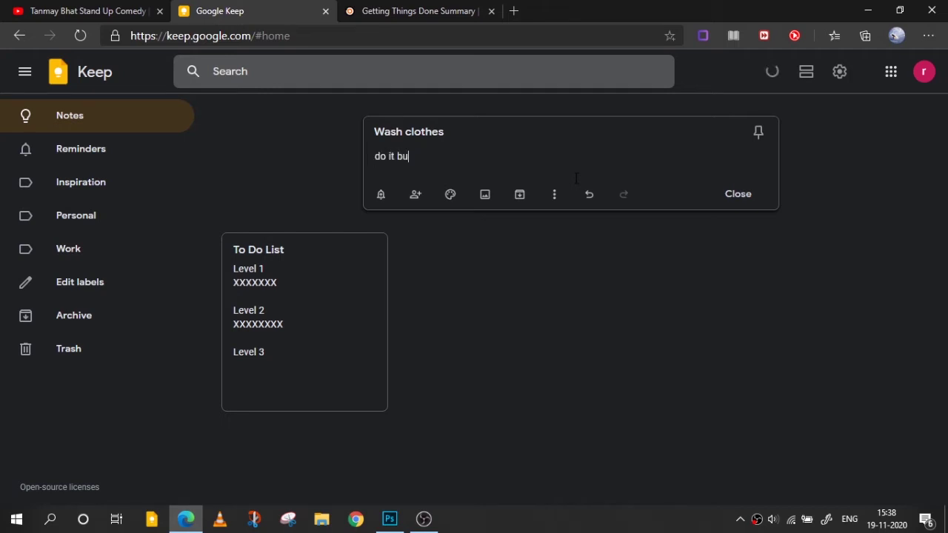
key(BackSpace)
text(y sunday)
key(Return)
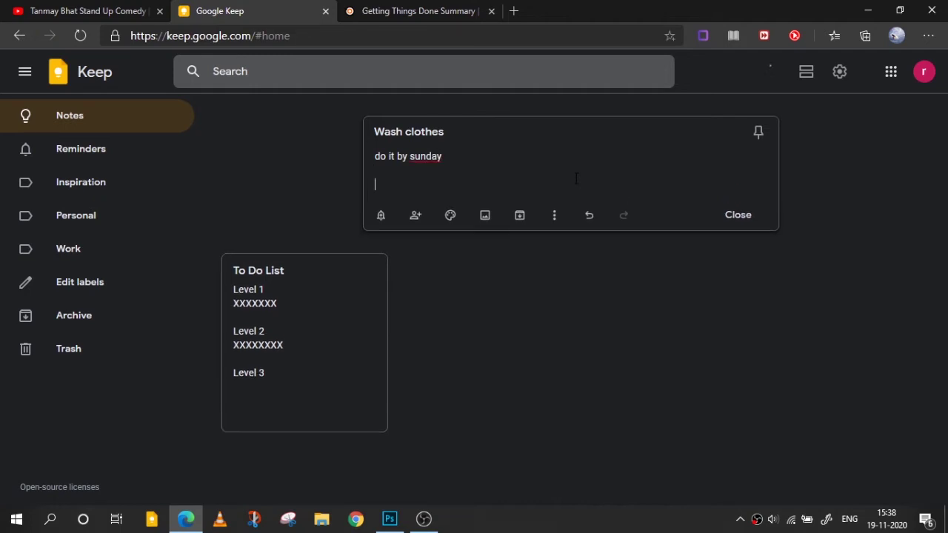
click(905, 242)
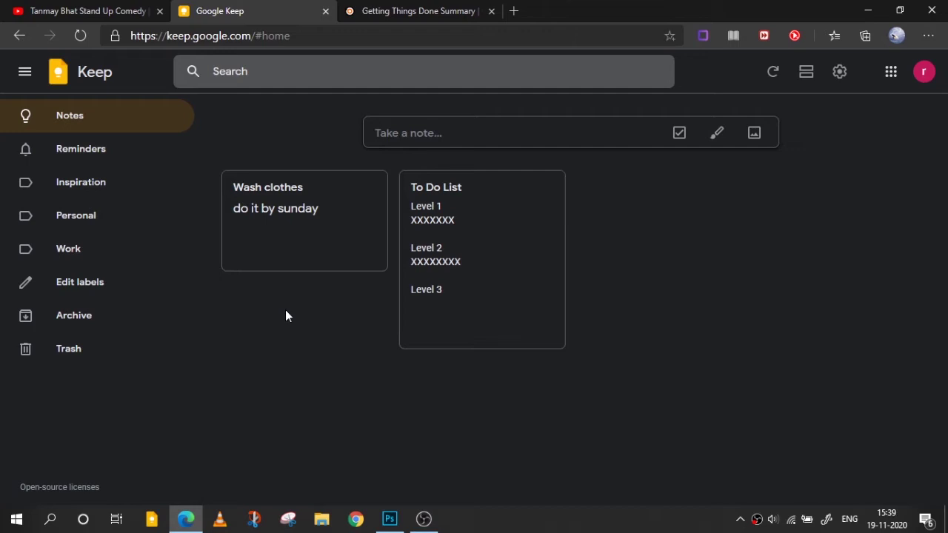
Step: Check the GTD method diagram on the summary page and return to the Google Keep notes
mouse_move(286, 226)
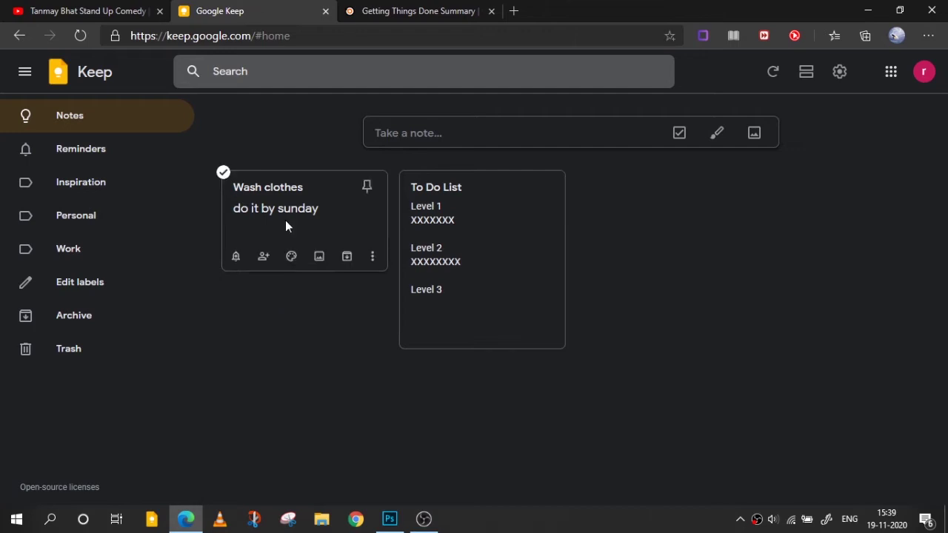
click(400, 10)
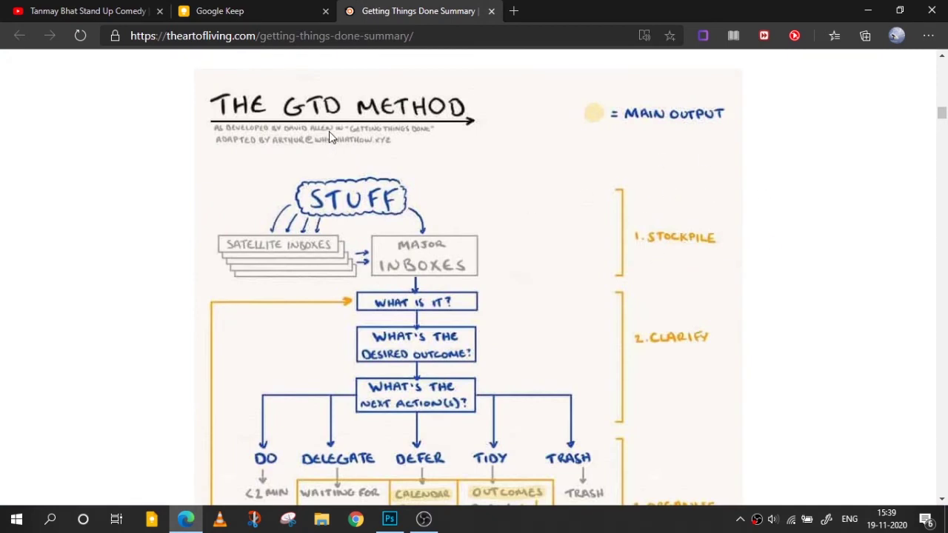
click(310, 6)
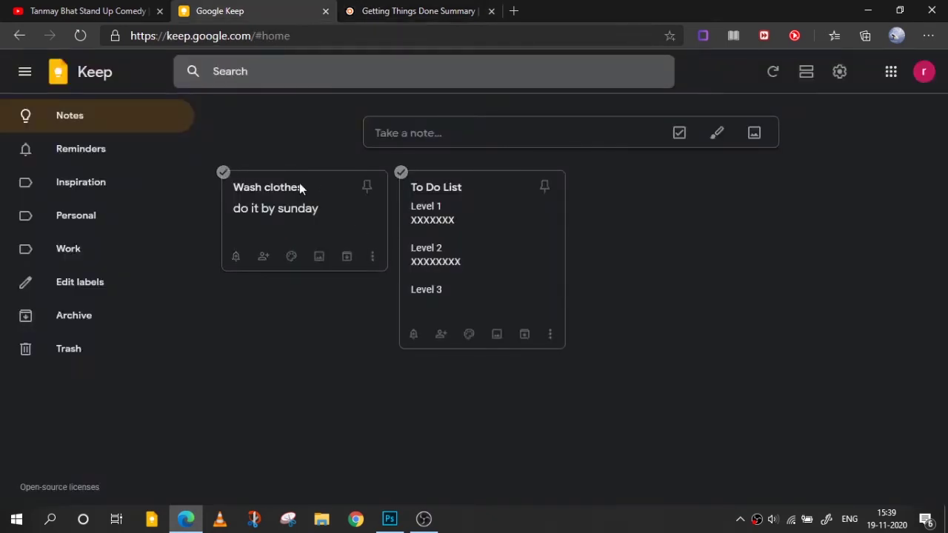
Step: Start a new note titled "Youtube Video" with "Link" as its first line of text
click(425, 137)
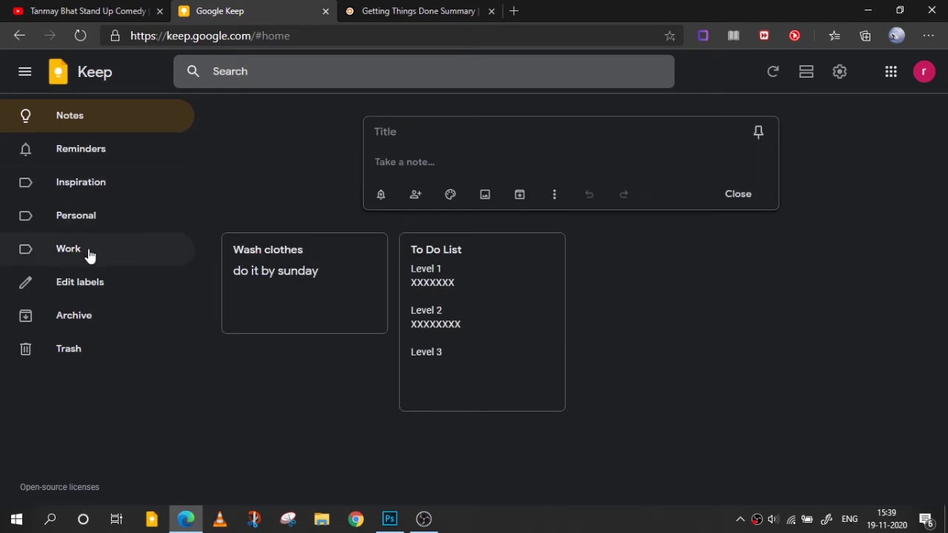
click(419, 157)
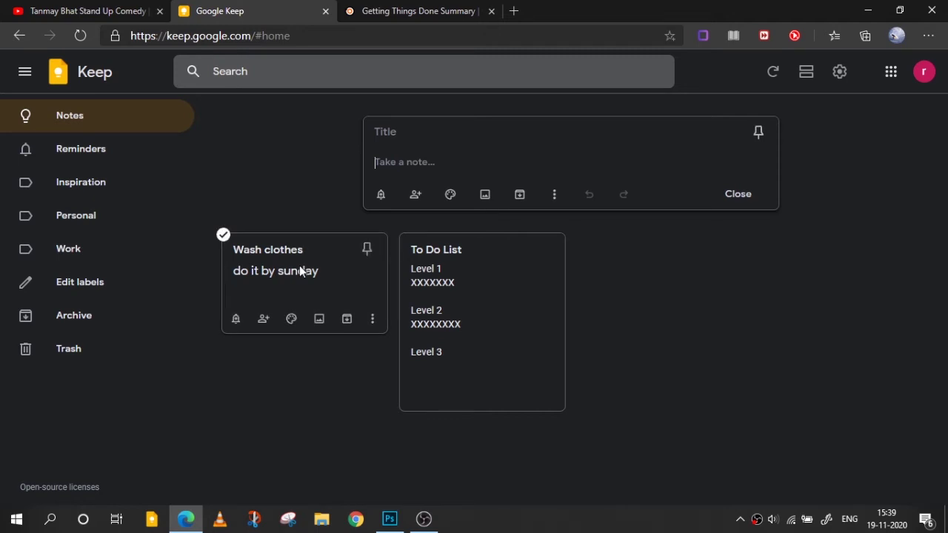
click(407, 133)
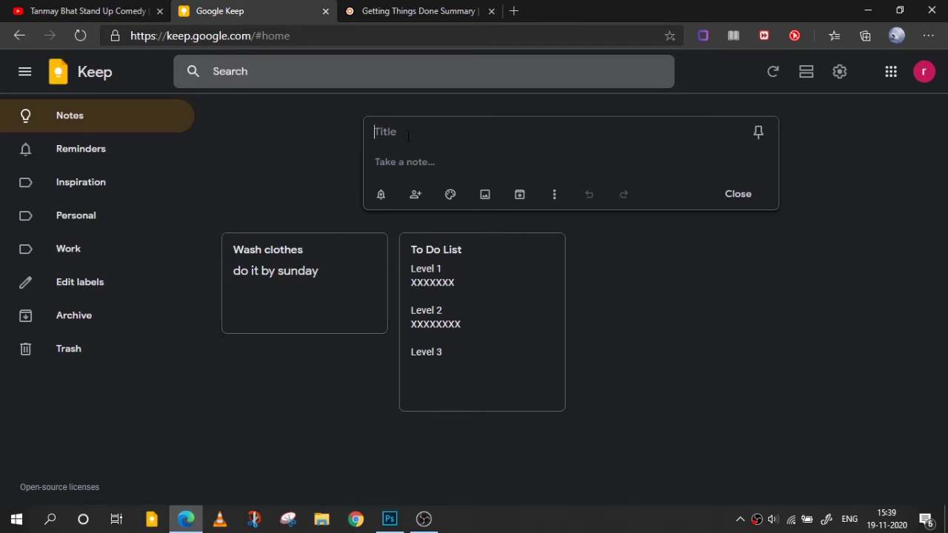
text(Y)
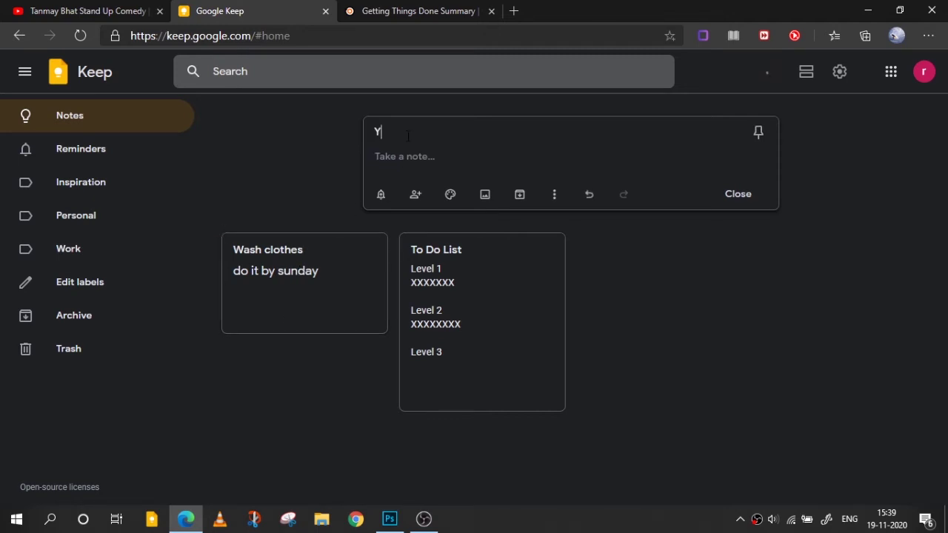
text(outube Video)
key(Return)
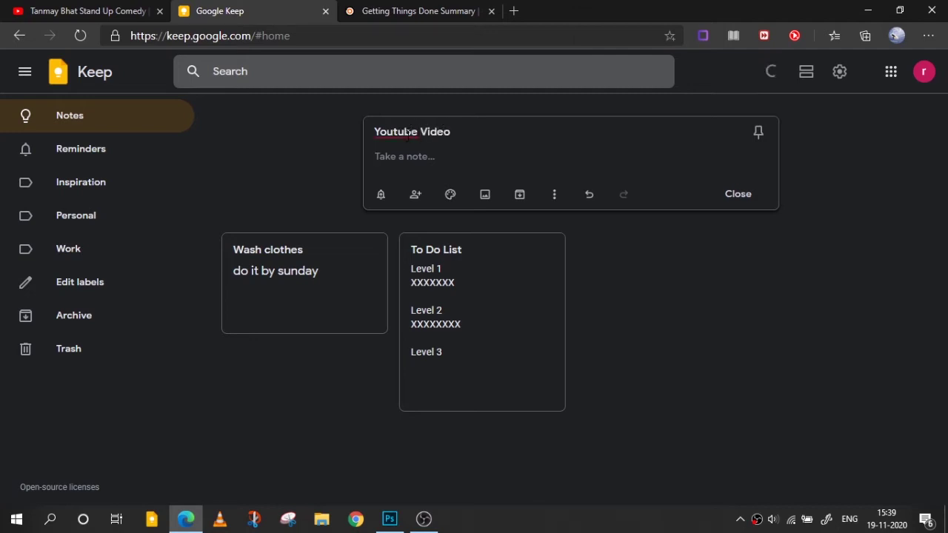
text(Link)
key(Return)
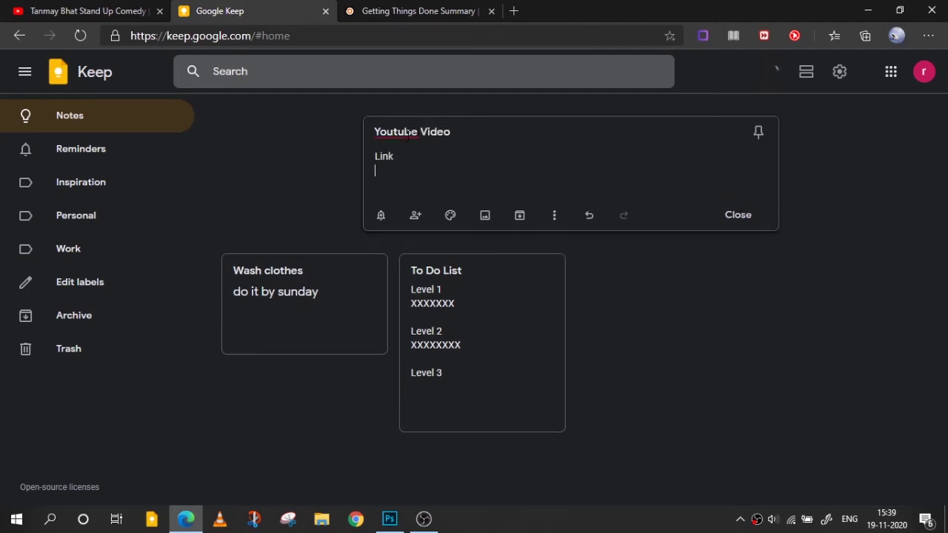
Step: Tag the Youtube Video note with a new label using the hashtag #capture, and close the note
text(#roung)
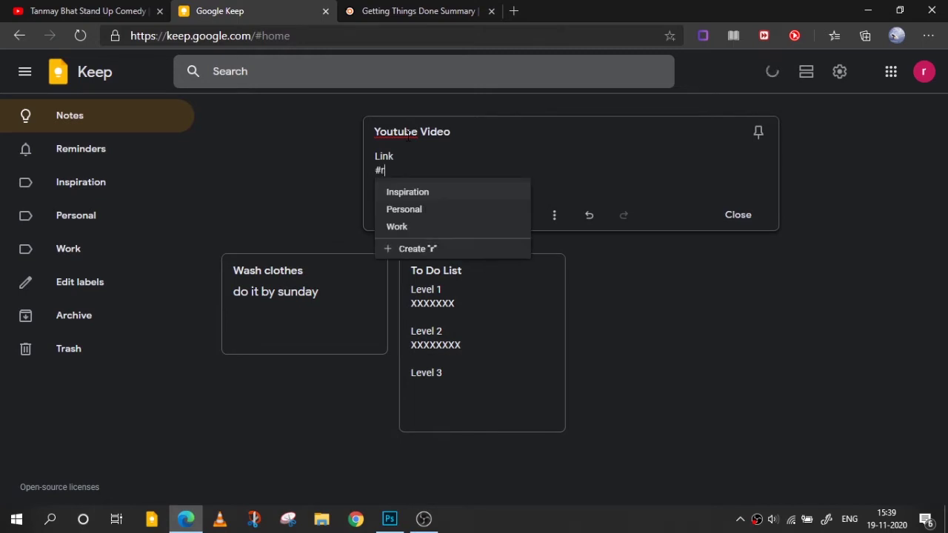
key(BackSpace)
key(BackSpace)
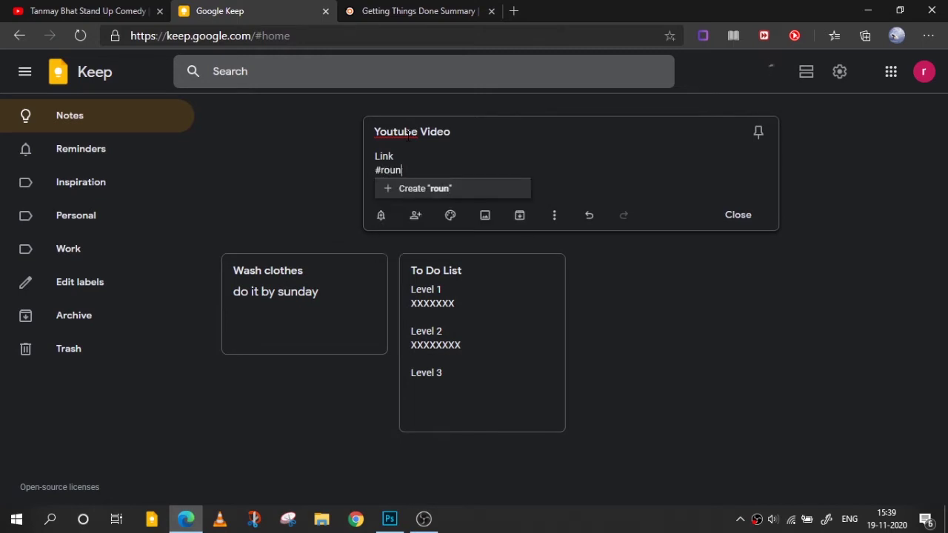
text(gh)
key(BackSpace)
key(BackSpace)
key(BackSpace)
key(BackSpace)
key(BackSpace)
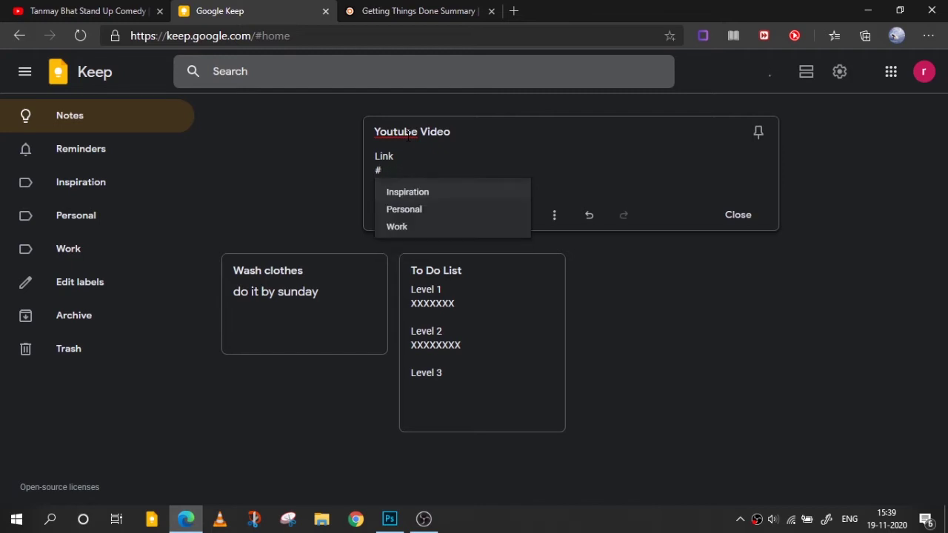
text(capt)
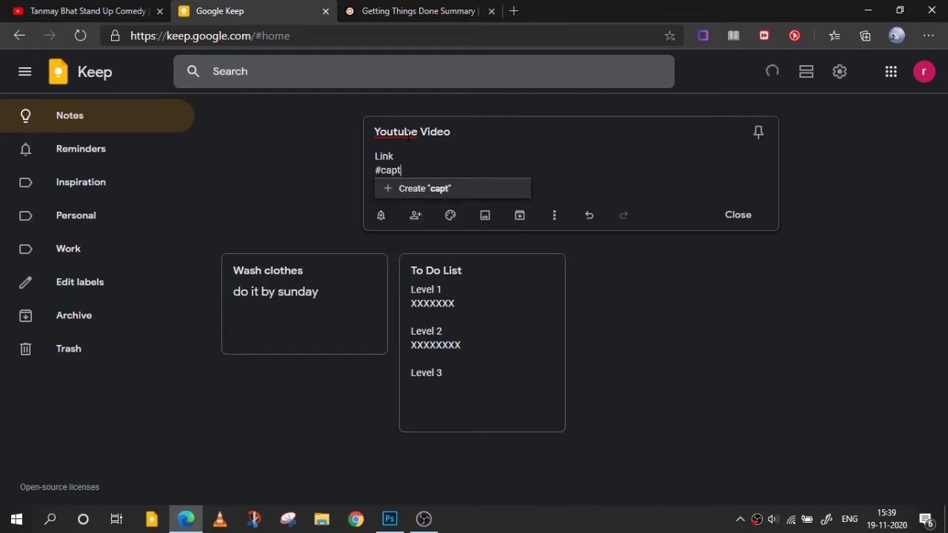
text(ure)
key(Return)
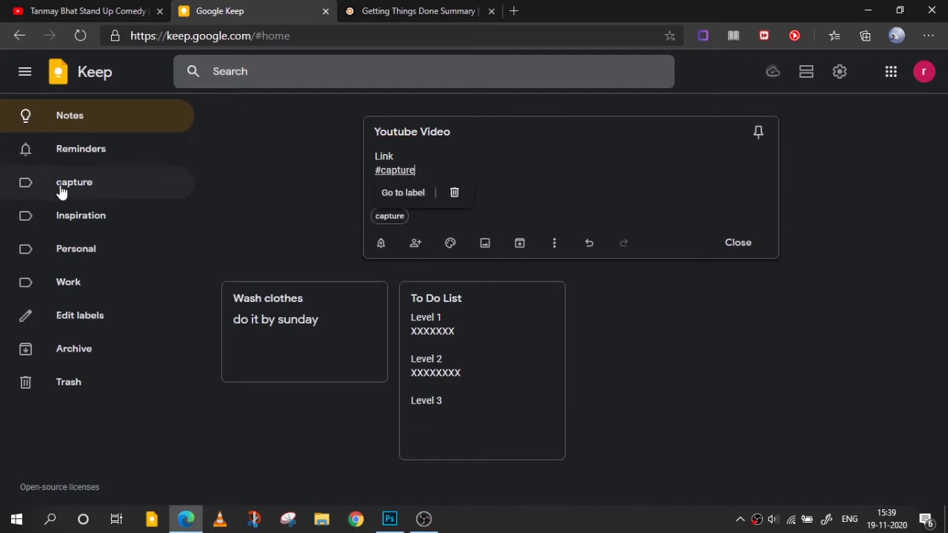
key(Return)
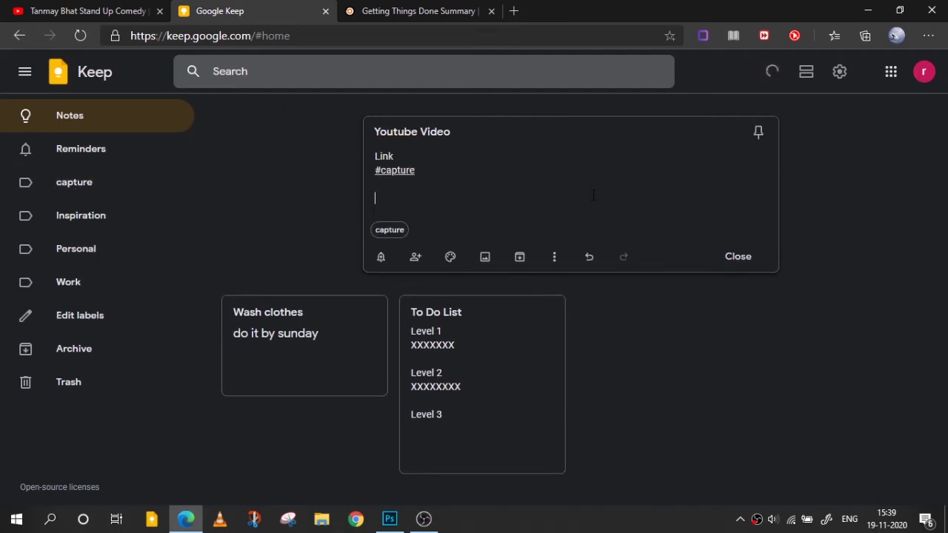
click(888, 487)
Step: Within the capture label, create and close a note titled "Call" followed by the contact's first name
click(109, 191)
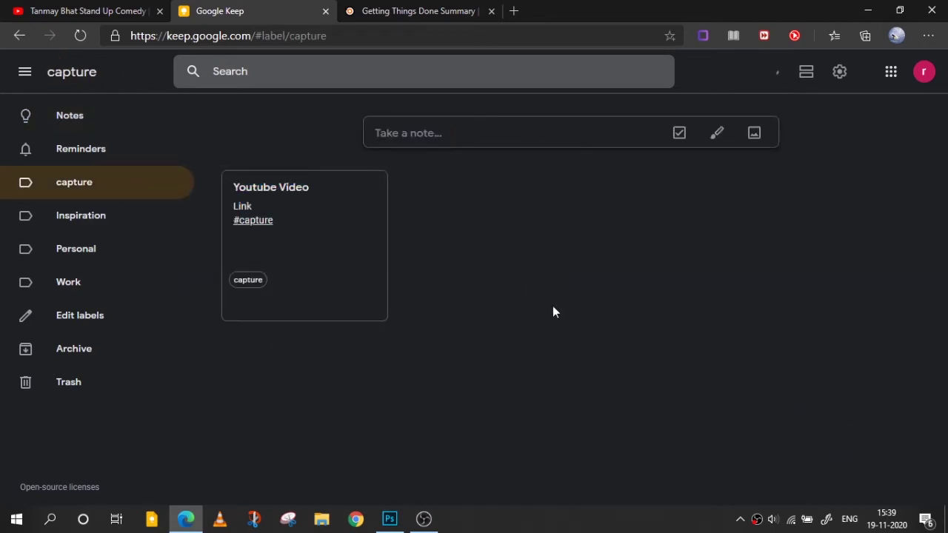
click(445, 135)
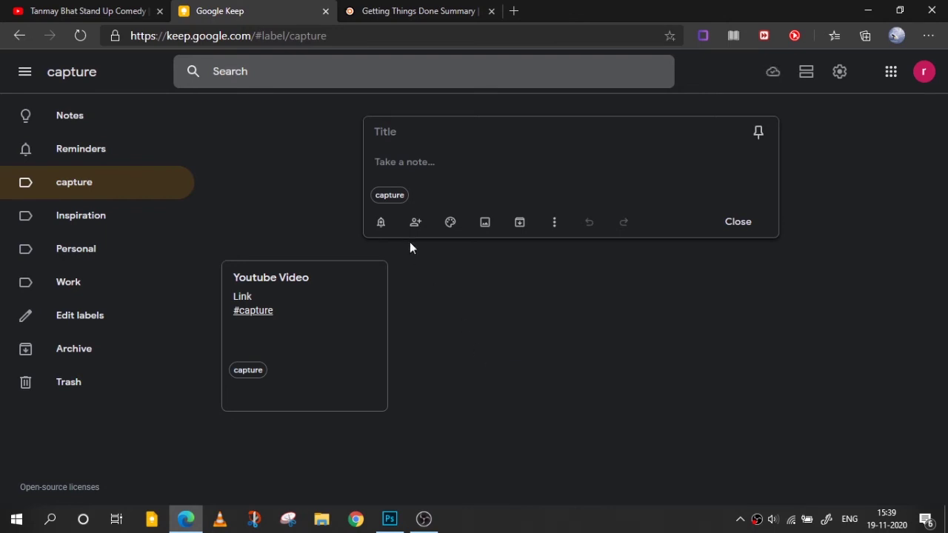
click(422, 135)
text(Cl)
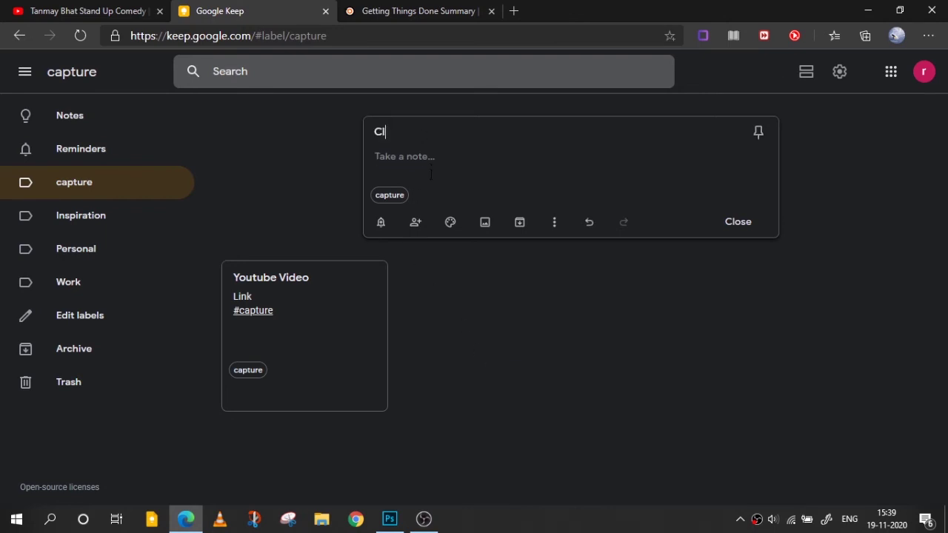
text(all susan)
key(Return)
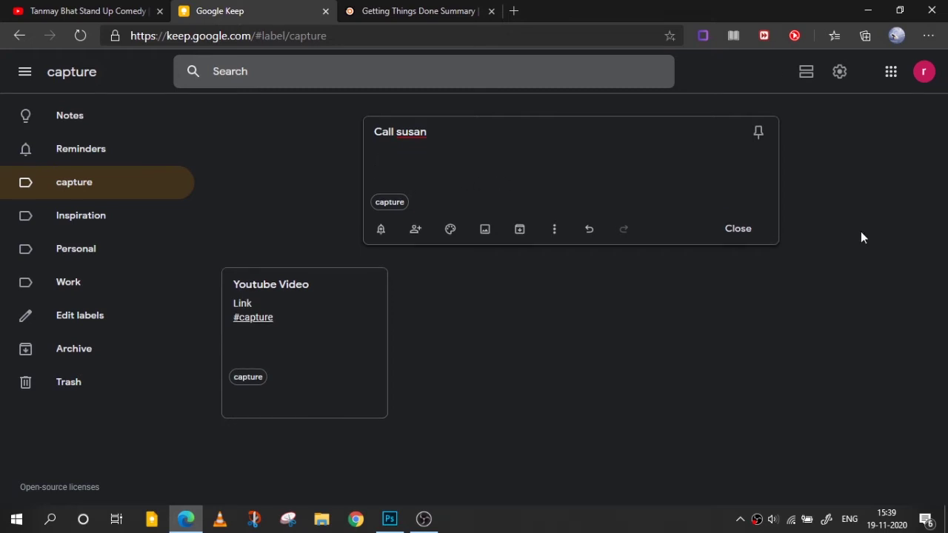
click(738, 230)
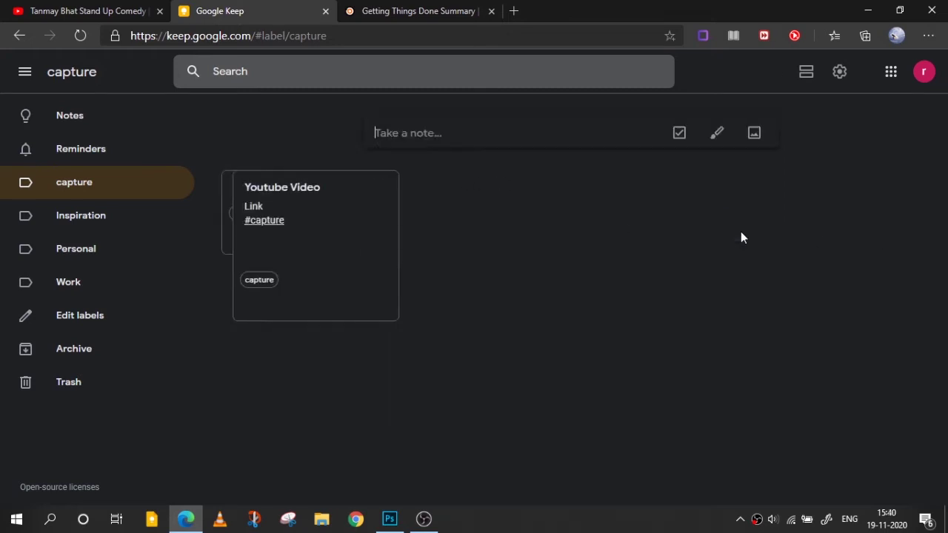
Step: From the main notes view, start a new note with the text "meeting at 9 hotel"
click(82, 152)
click(92, 120)
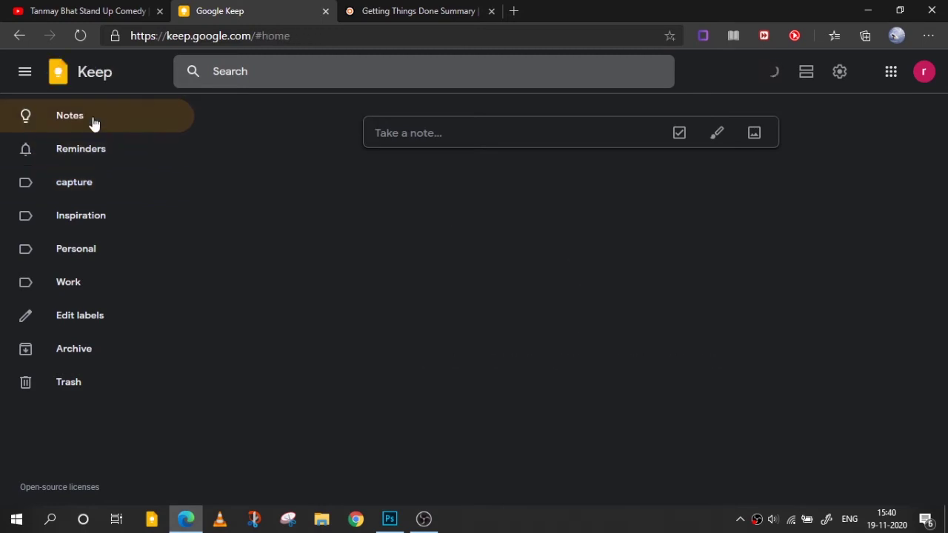
click(454, 144)
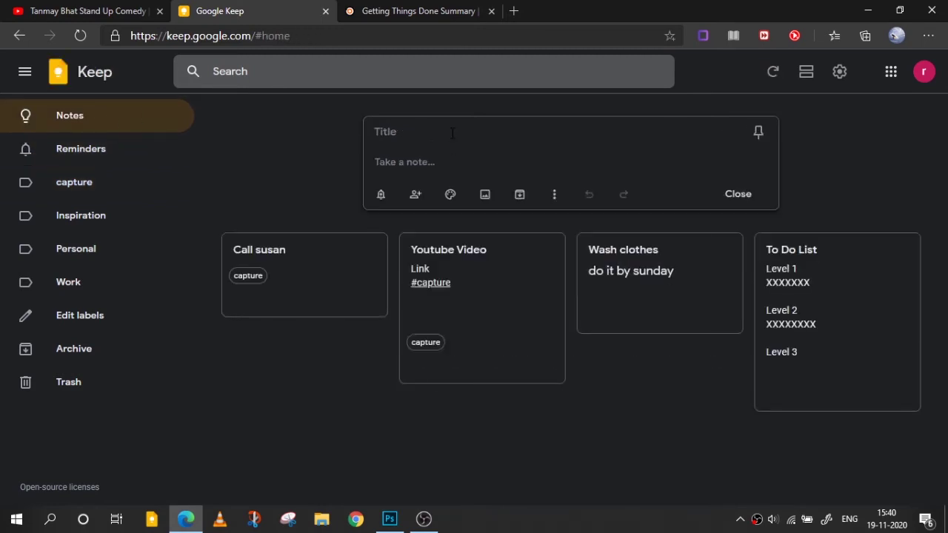
text(meeting at )
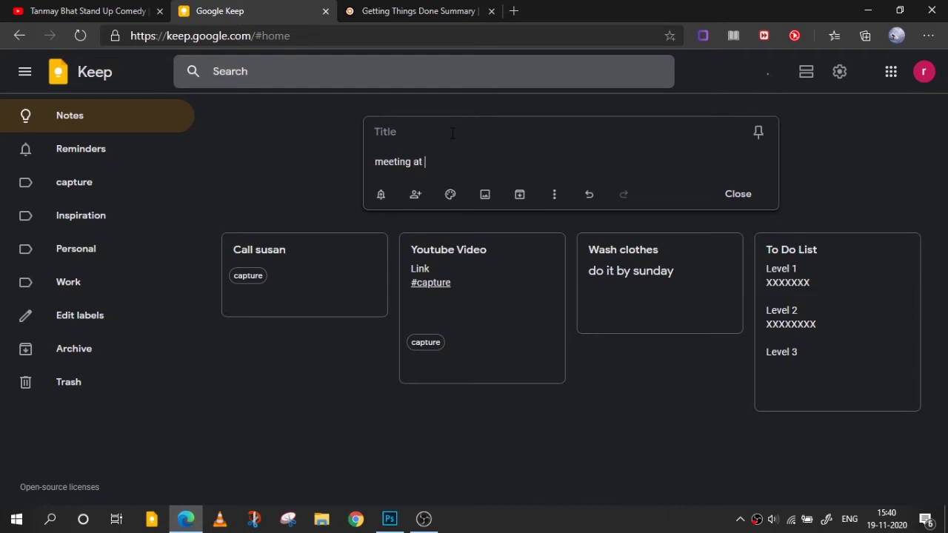
text(9 hotel)
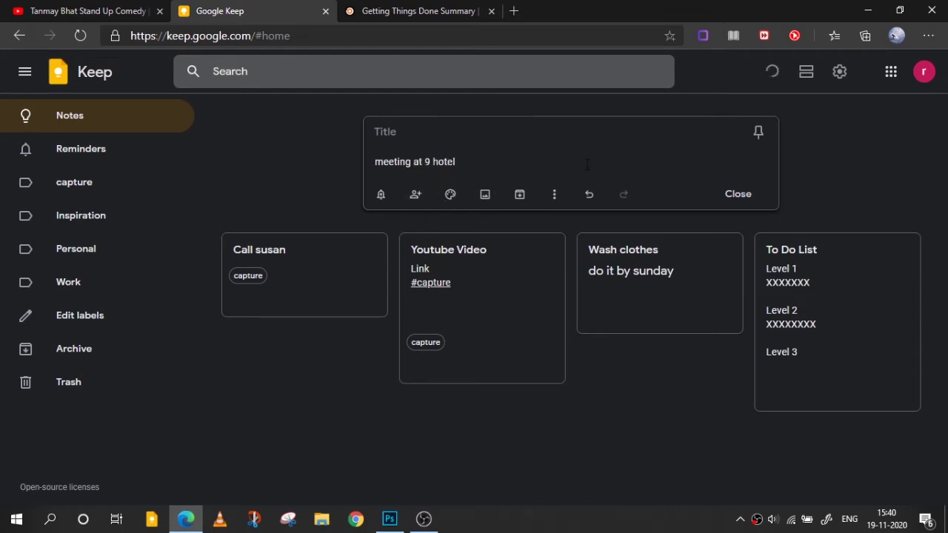
Step: Tag the meeting note with the existing capture label through a hashtag on a new line, and close the note
key(Return)
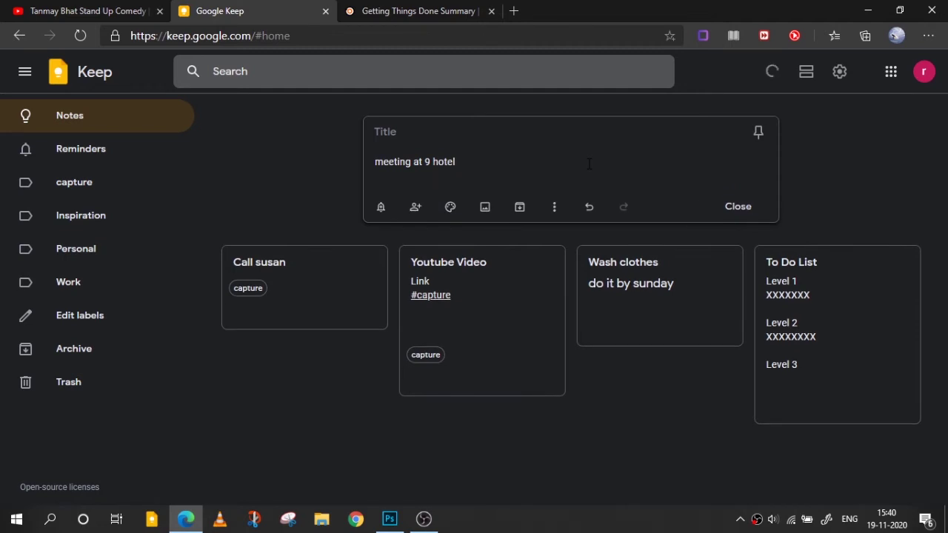
text(#r)
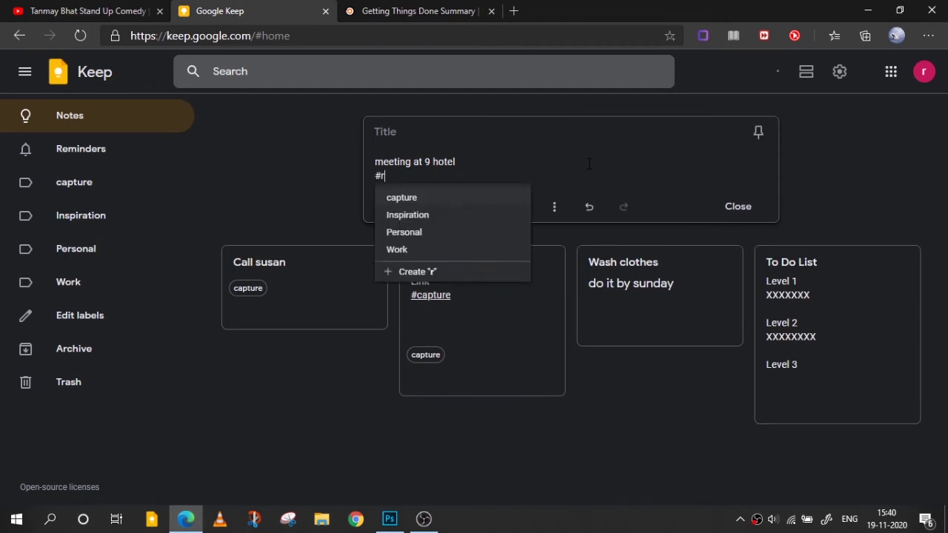
key(Return)
key(Return)
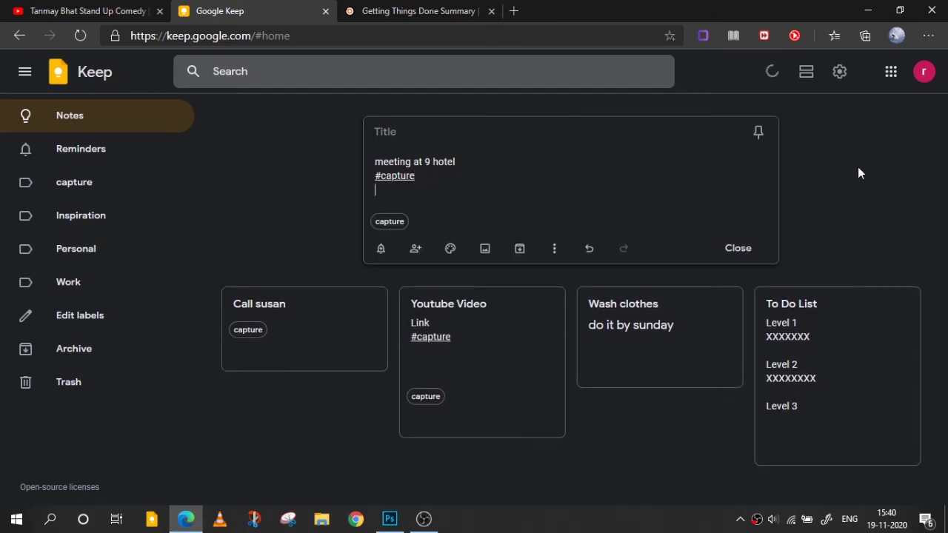
click(730, 257)
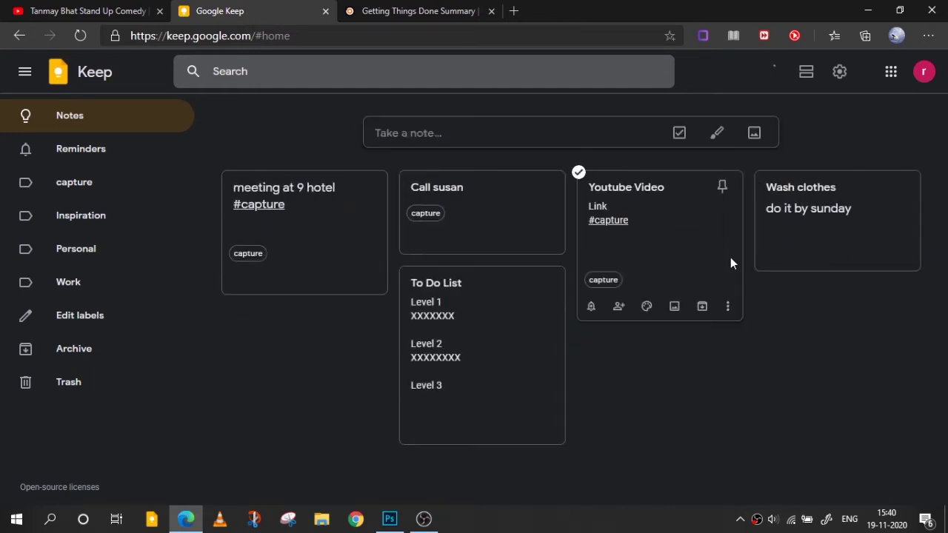
Step: Review the notes under the capture label and the GTD method diagram, and return to the main notes view
click(44, 194)
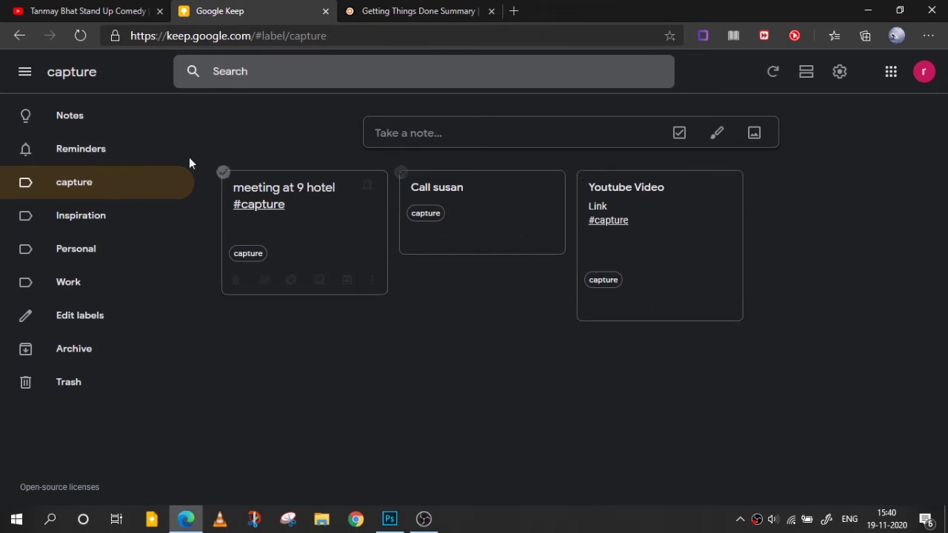
click(441, 11)
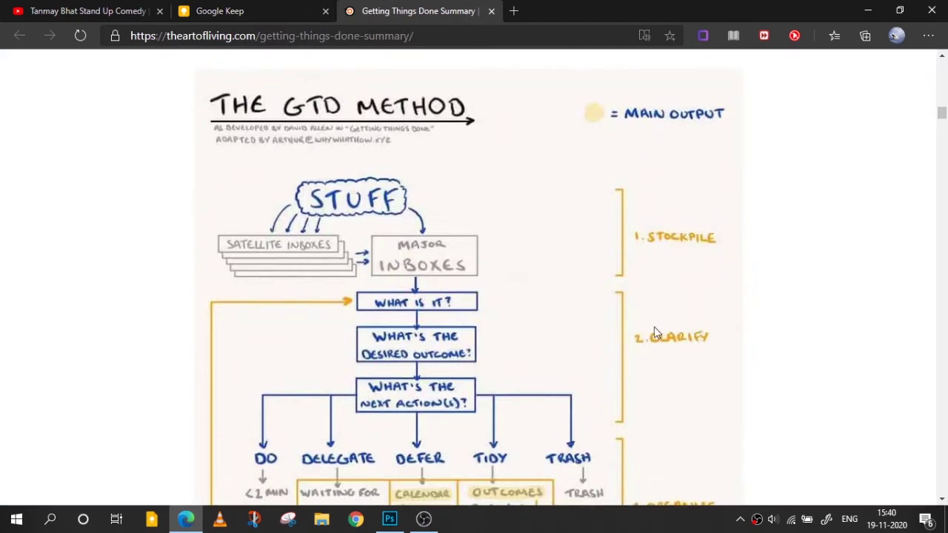
click(185, 9)
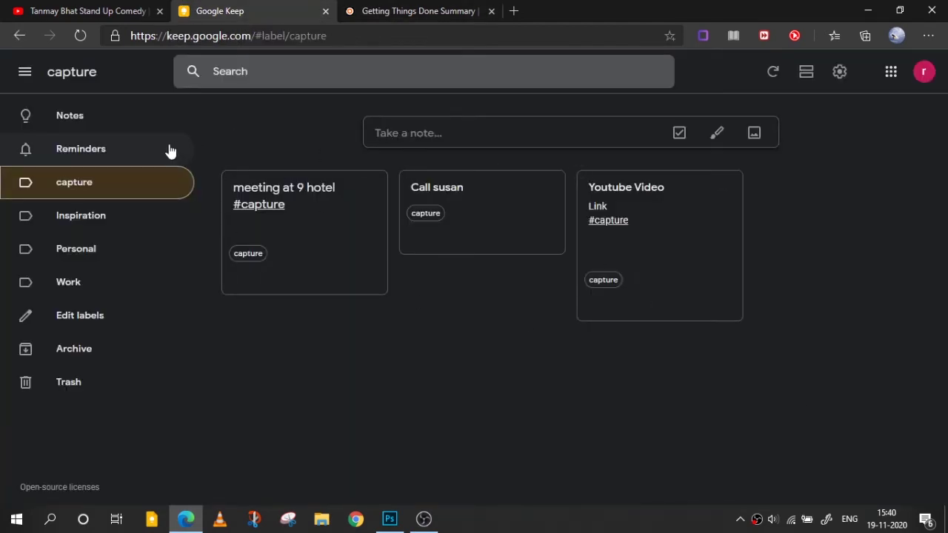
click(142, 128)
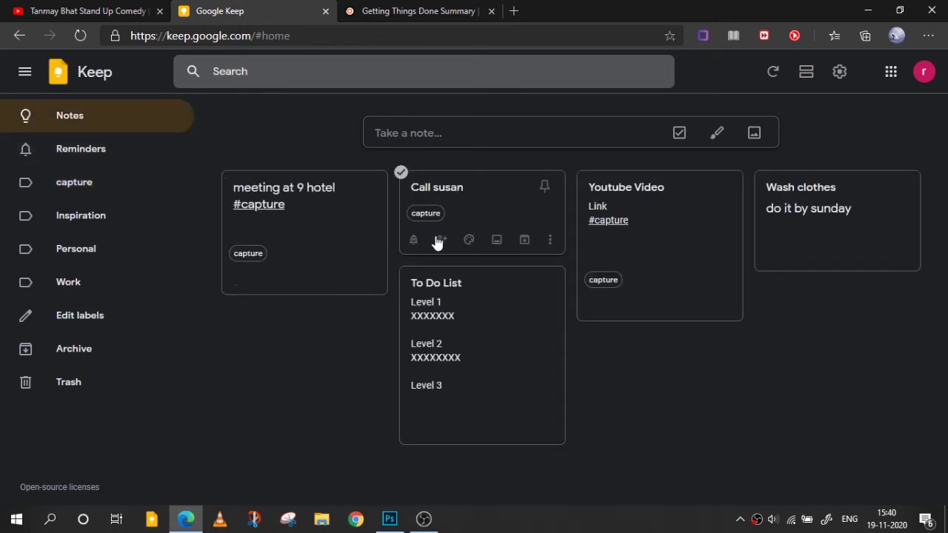
click(429, 133)
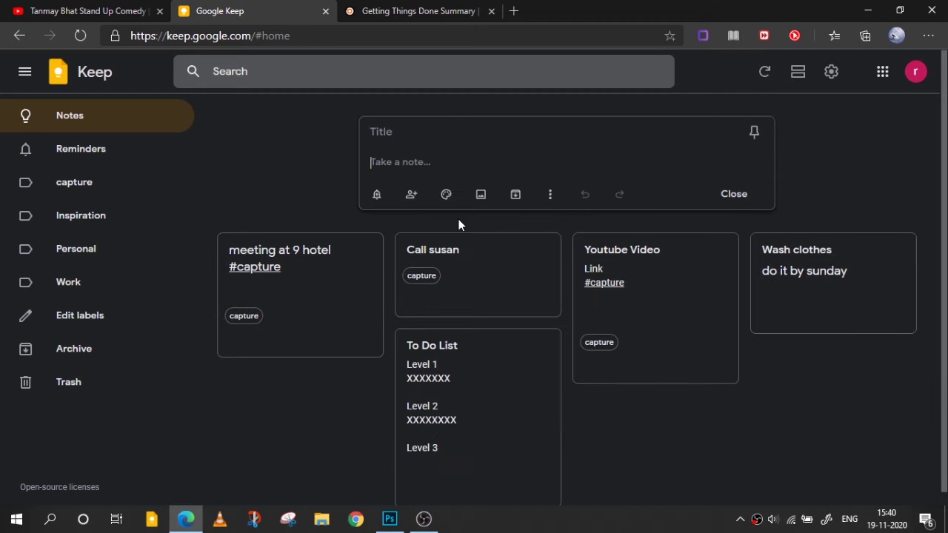
click(523, 348)
click(766, 338)
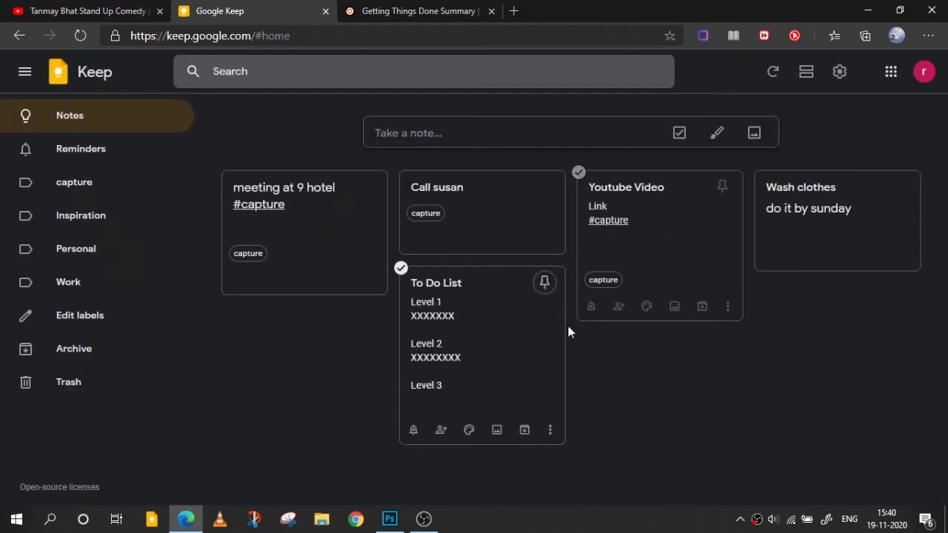
Step: Pin the To Do List note, and create and close an empty note titled "Tomorrow to do list"
click(550, 286)
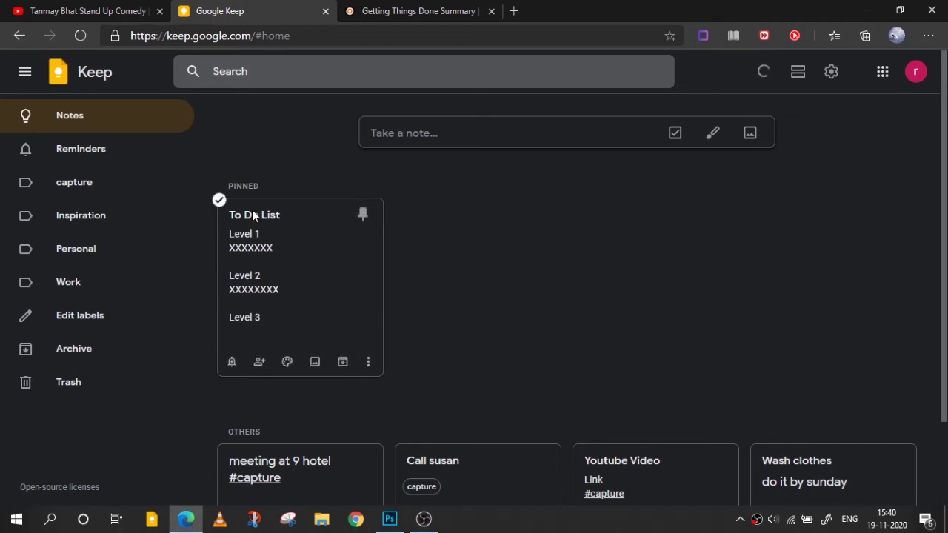
click(414, 135)
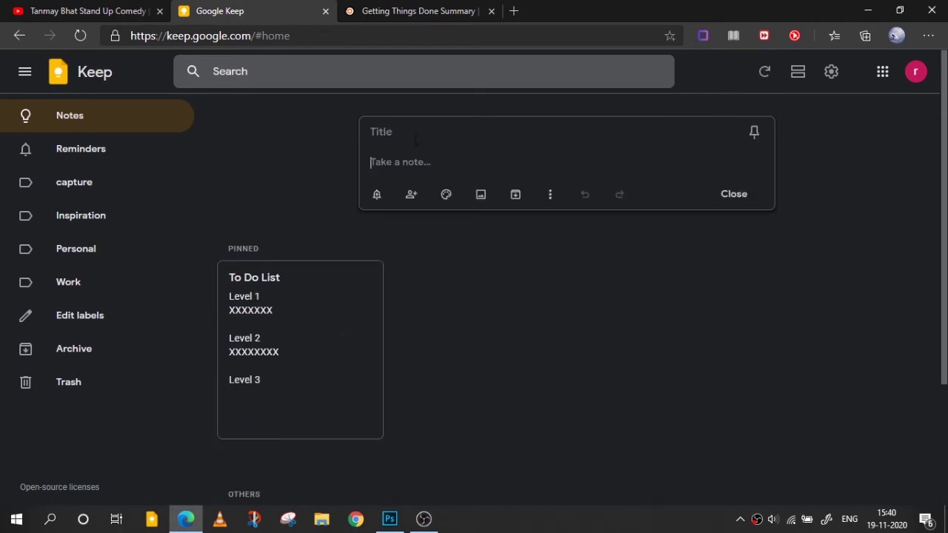
click(455, 135)
text(T)
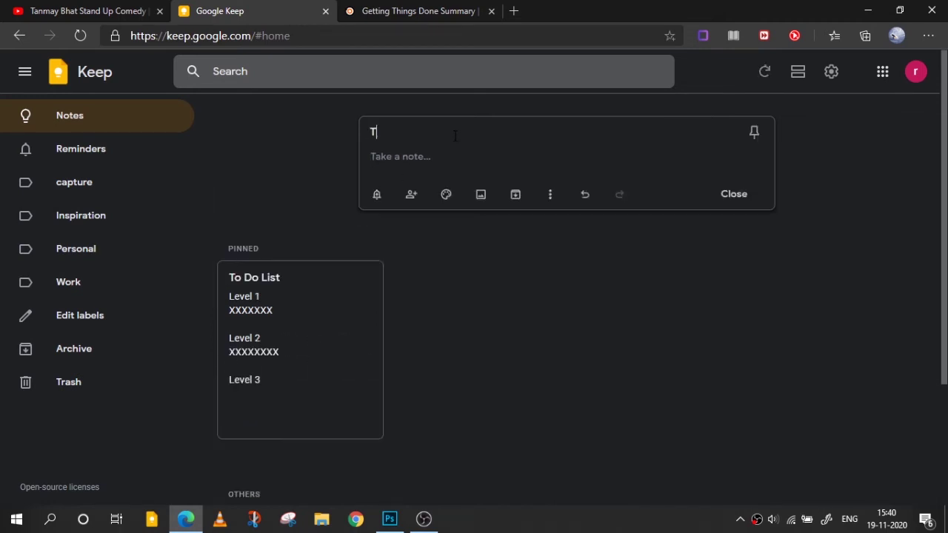
text(omorrow to do list)
key(Return)
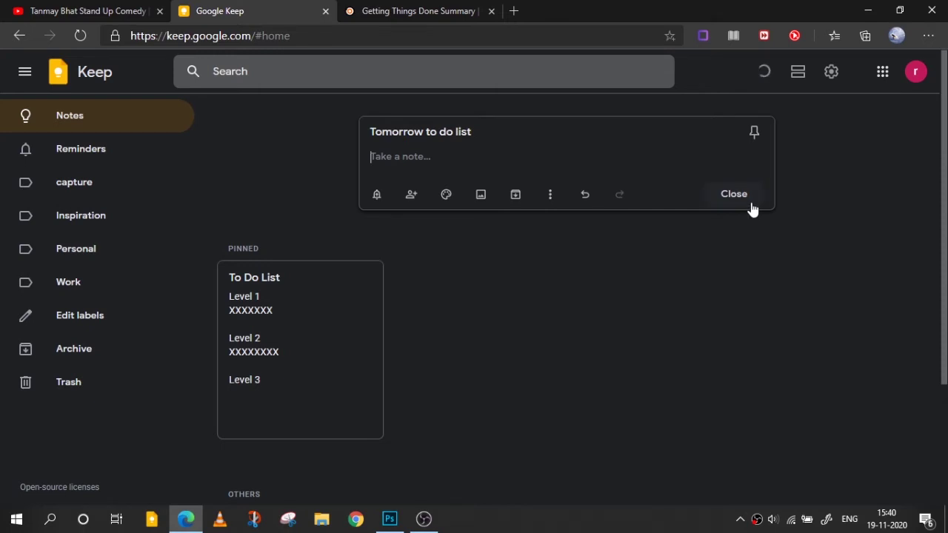
click(873, 209)
Step: Create a note titled "weekly to do list" and pin both it and the Tomorrow to do list note
click(425, 135)
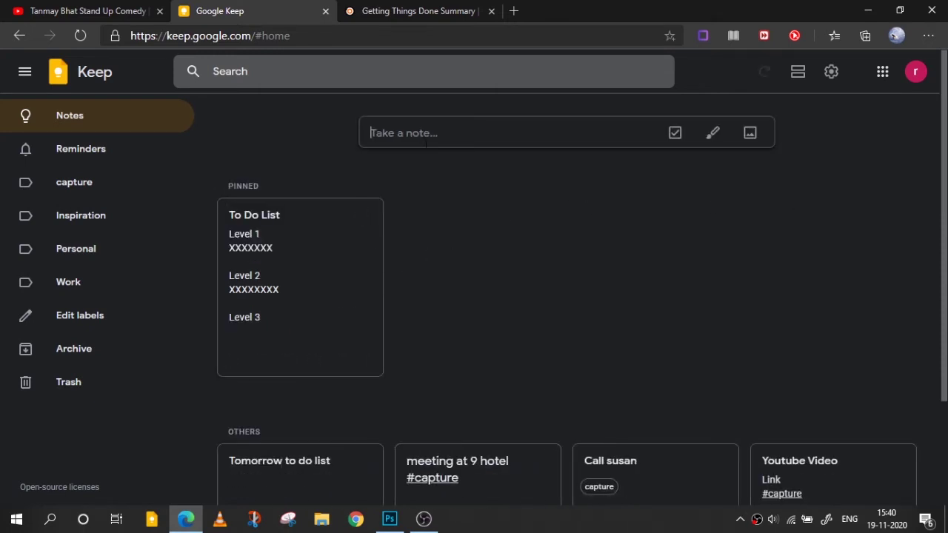
text(we)
key(BackSpace)
key(BackSpace)
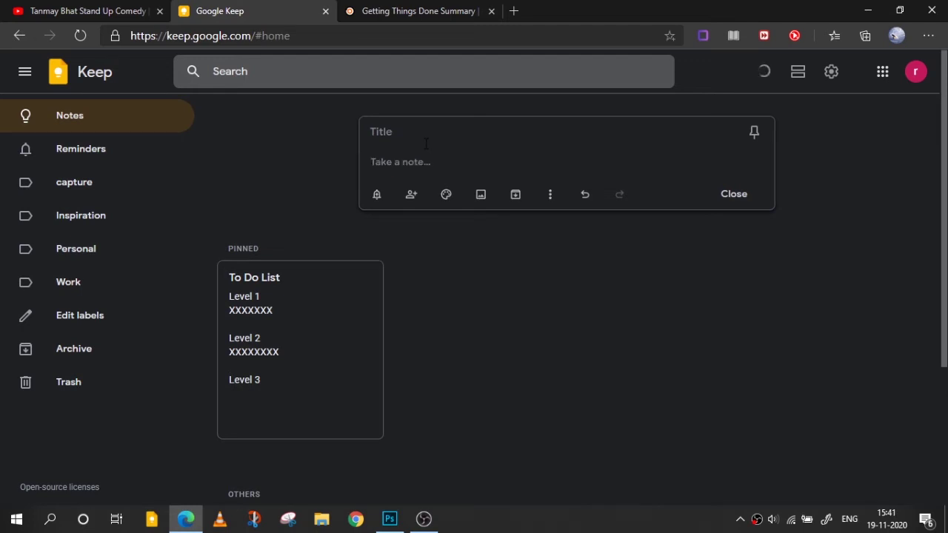
click(467, 378)
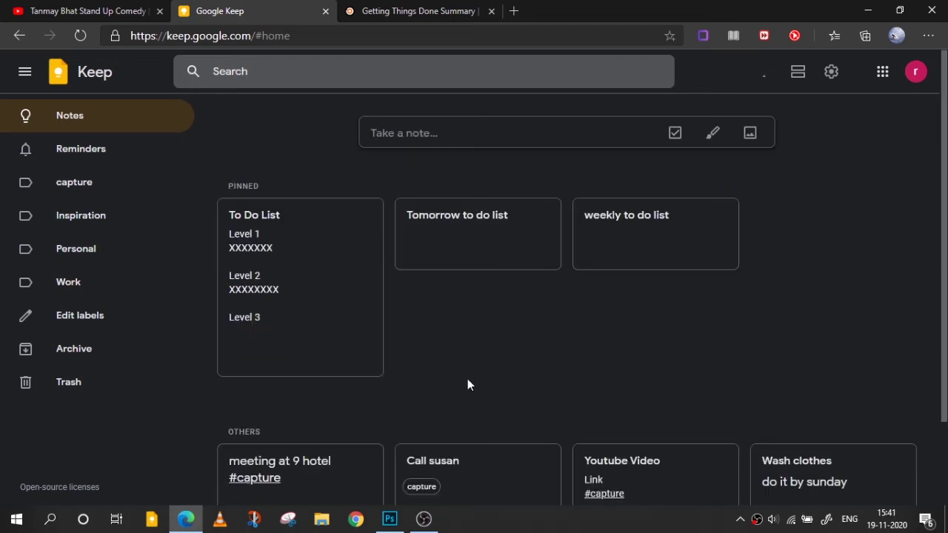
Step: Open the pinned To Do List note and delete the placeholder text under Level 1 and Level 2
mouse_move(294, 292)
scroll(666, 459, down, 1)
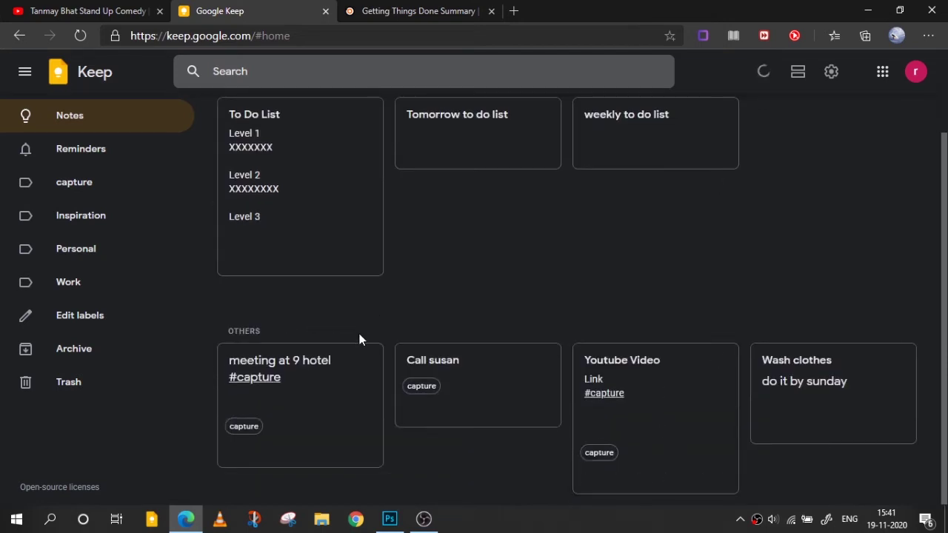
scroll(382, 337, up, 1)
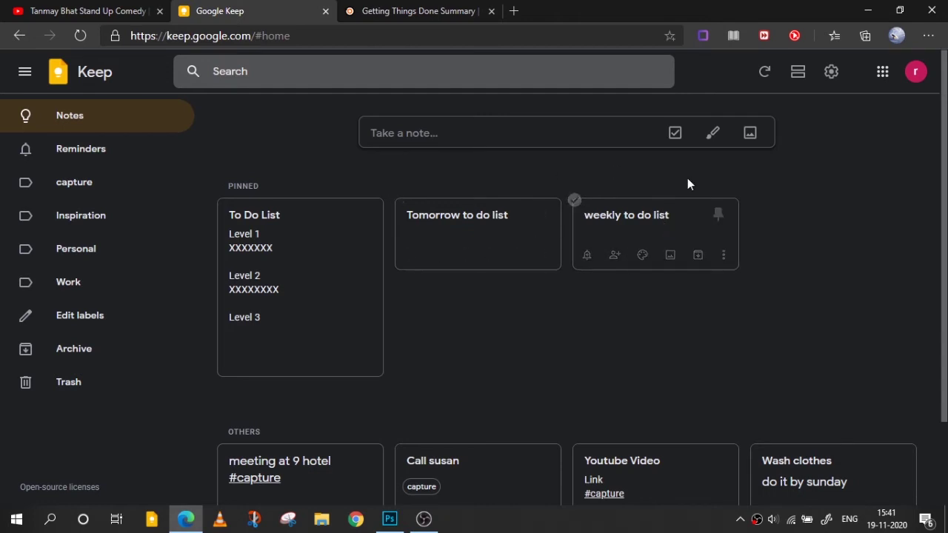
click(352, 207)
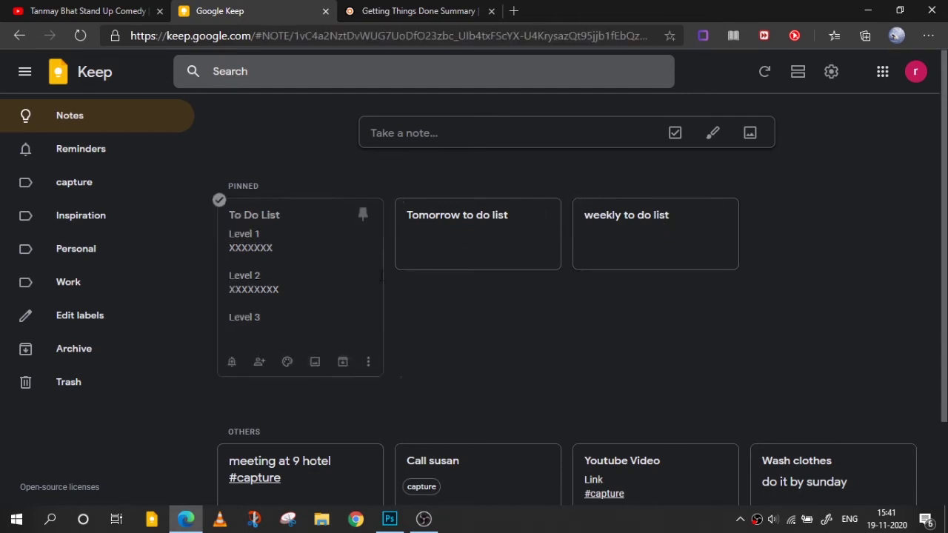
drag(346, 188, 264, 184)
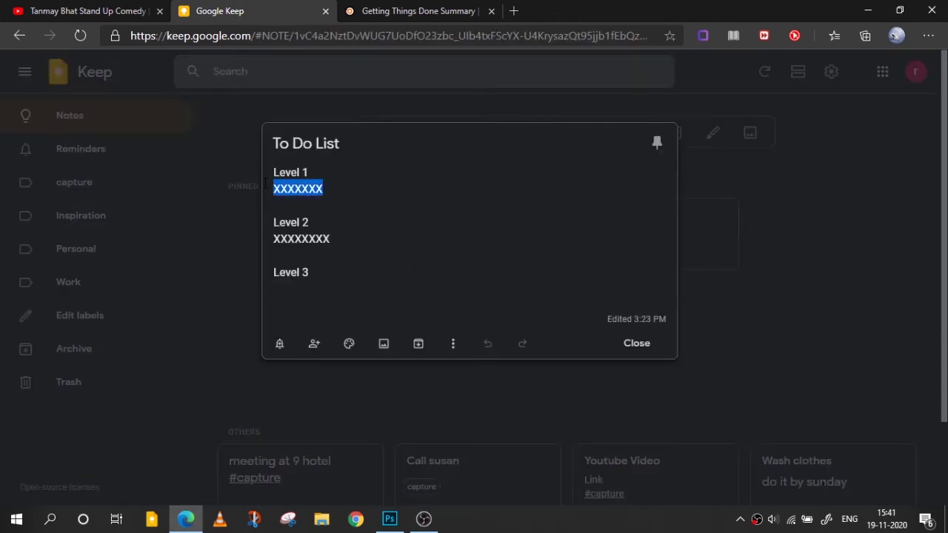
key(BackSpace)
key(Down)
key(Down)
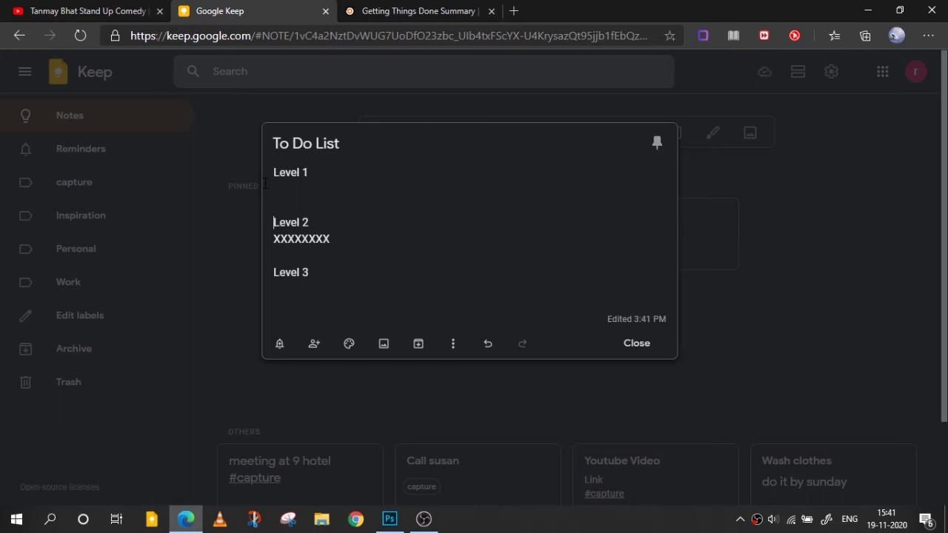
key(Down)
key(shift+End)
key(BackSpace)
key(BackSpace)
Step: Delete the extra lines at the end of the To Do List note, cutting the last heading down to "Leve"
key(Down)
key(Down)
key(Down)
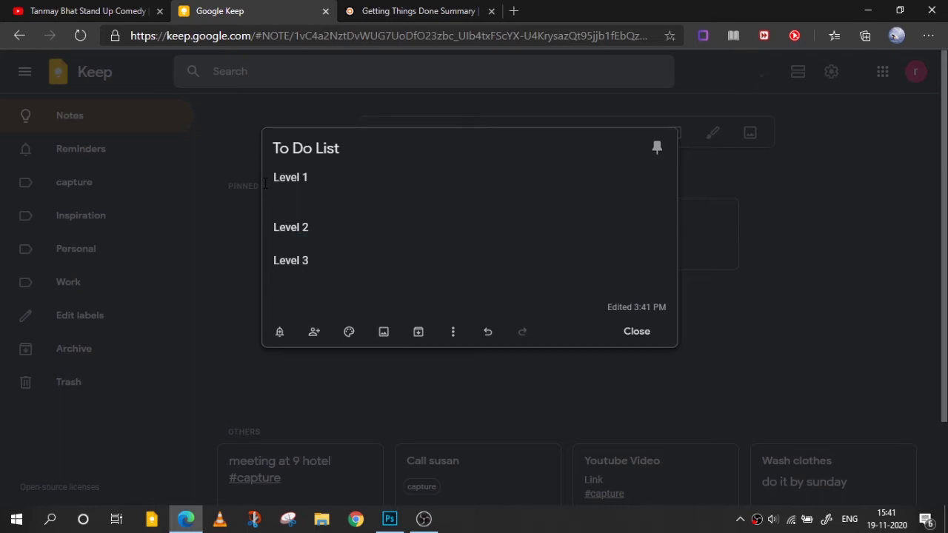
text(XXX)
key(BackSpace)
key(BackSpace)
key(BackSpace)
key(BackSpace)
key(BackSpace)
key(BackSpace)
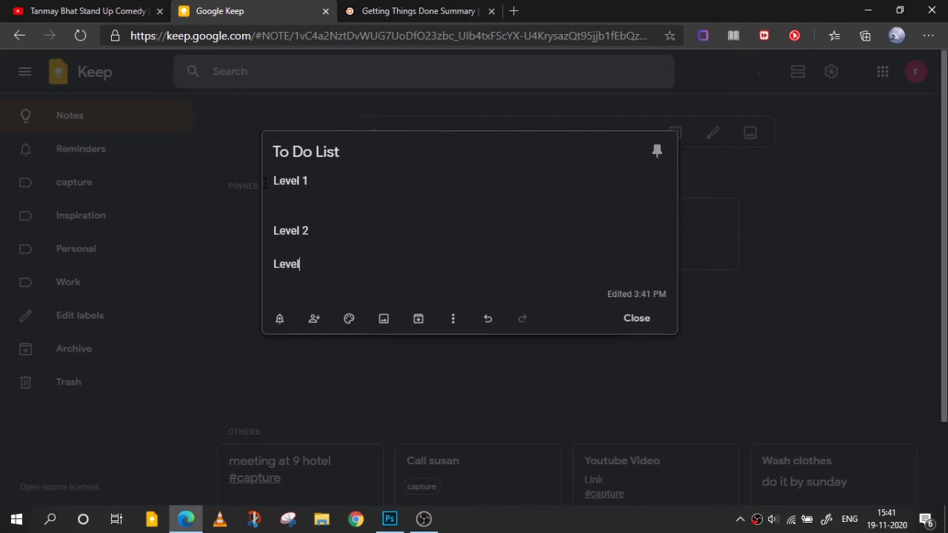
key(BackSpace)
Step: Enter the task "Watch this 30 mins video" under Level 1 of the To Do List note
click(309, 196)
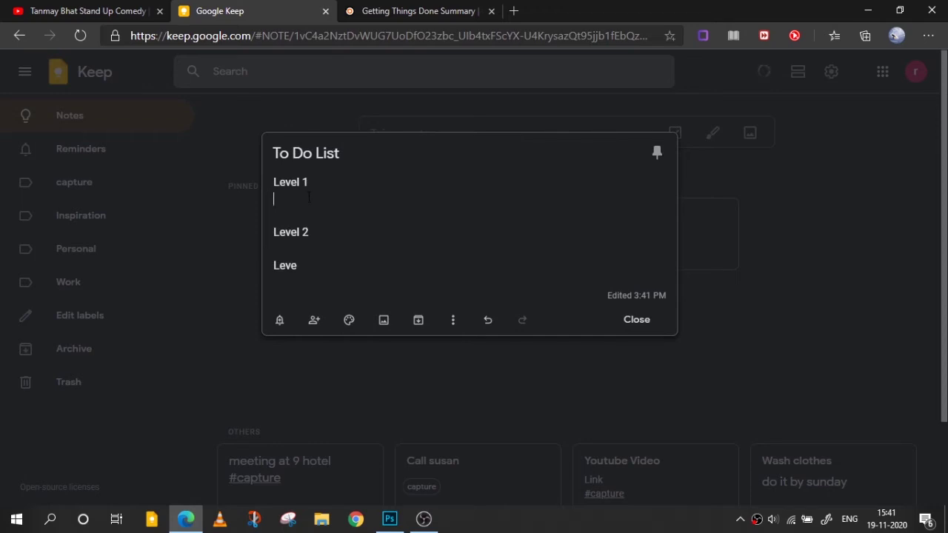
text(Watch this 3)
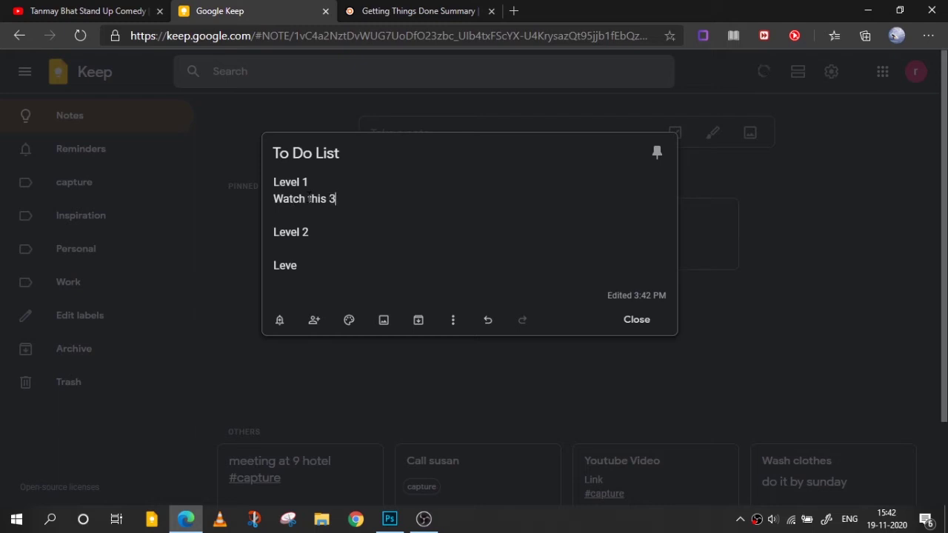
text(0 mins video)
key(Down)
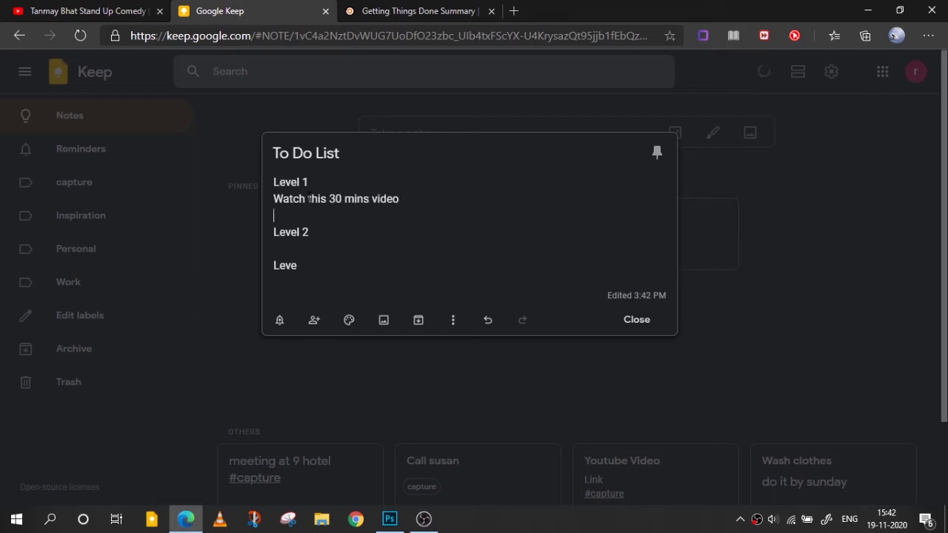
Step: Add the task "shoot this video" on a new line under Level 2
key(Down)
key(Down)
key(Return)
text(shoot )
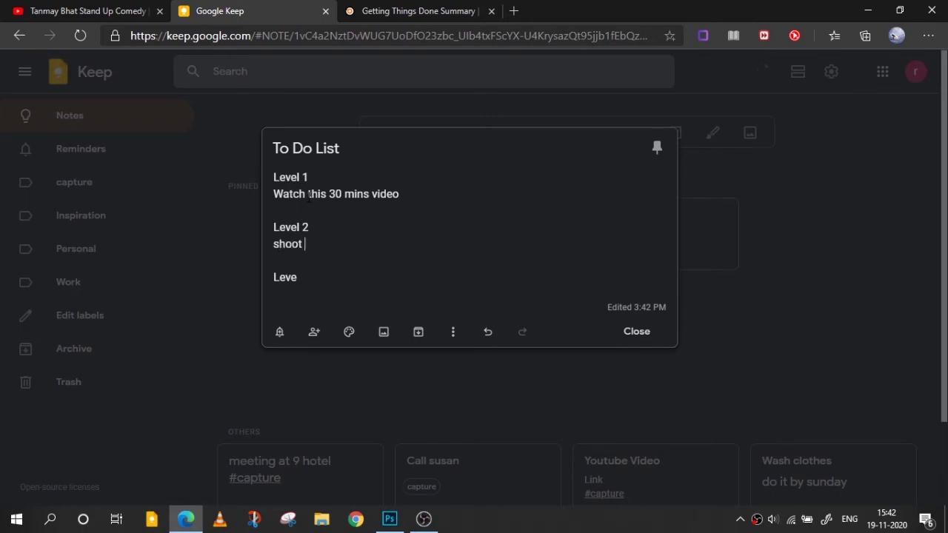
text(this ci)
key(BackSpace)
key(BackSpace)
text(video  )
Step: Add the task "Edit this video" under the last heading "Leve", followed by a new blank line
text(Leve)
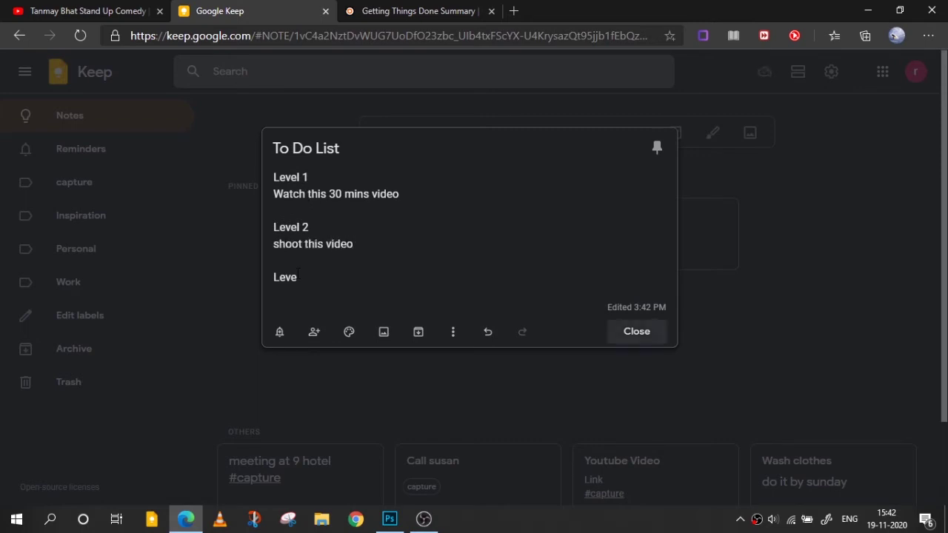
key(Return)
text(Edi)
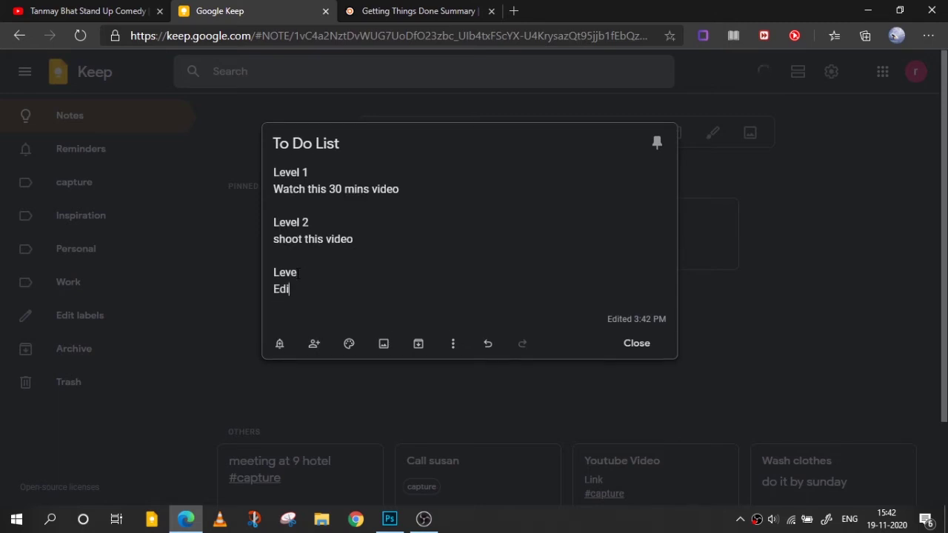
text(t this video)
key(Return)
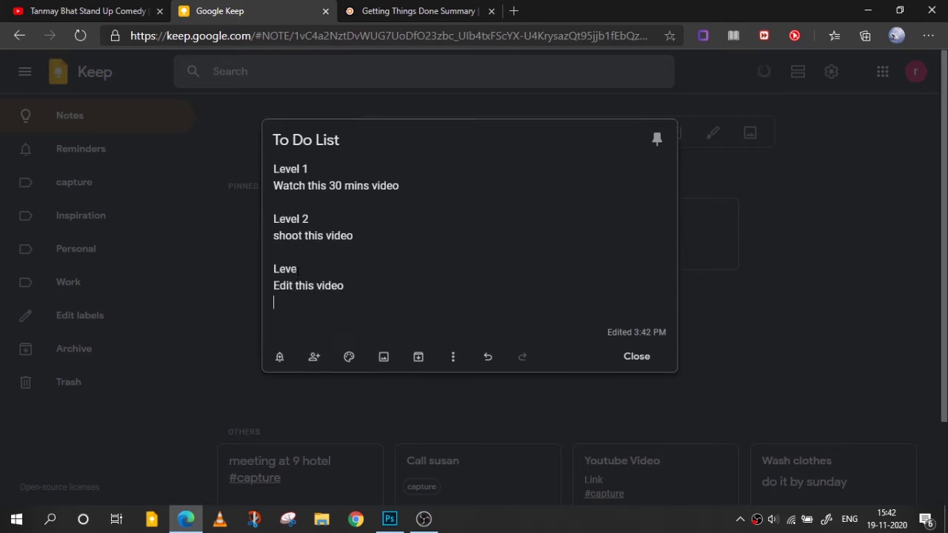
Step: Review the levels in the pinned To Do List note and return to the notes overview
click(859, 289)
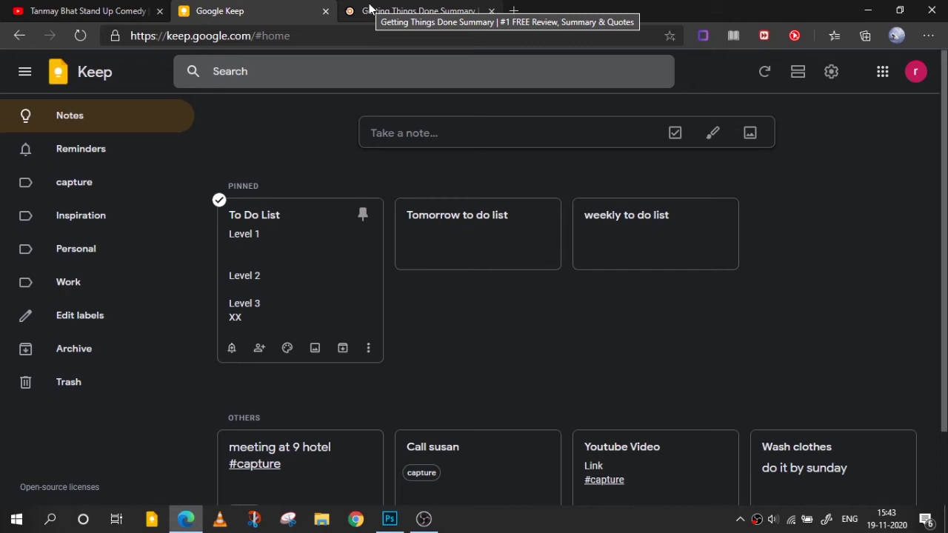
click(241, 247)
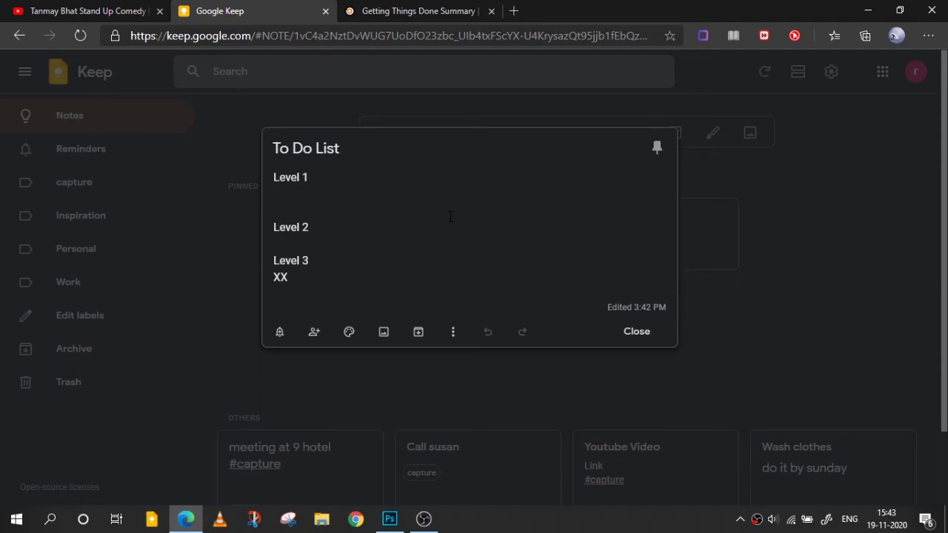
click(915, 313)
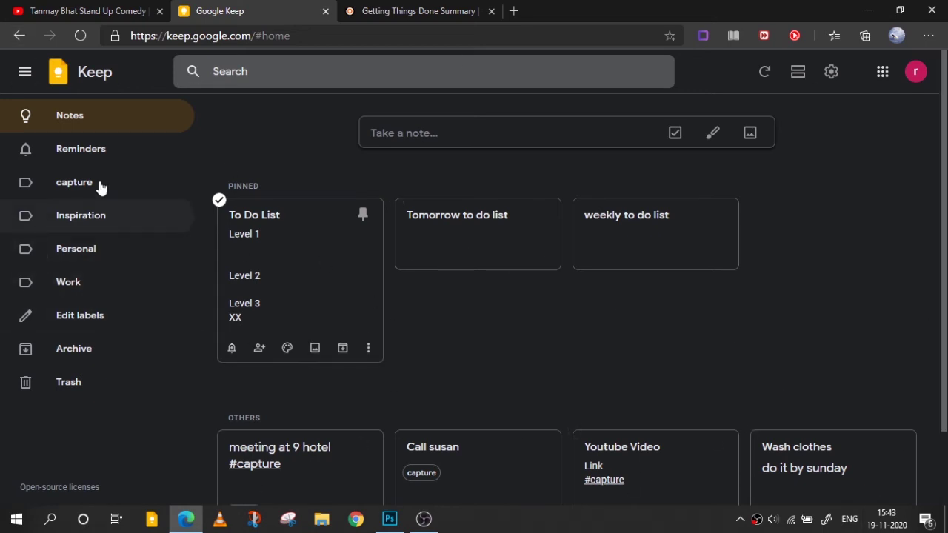
Step: Examine the GTD method diagram on the Getting Things Done summary page, down to its Organise stage
click(287, 227)
key(ctrl+Tab)
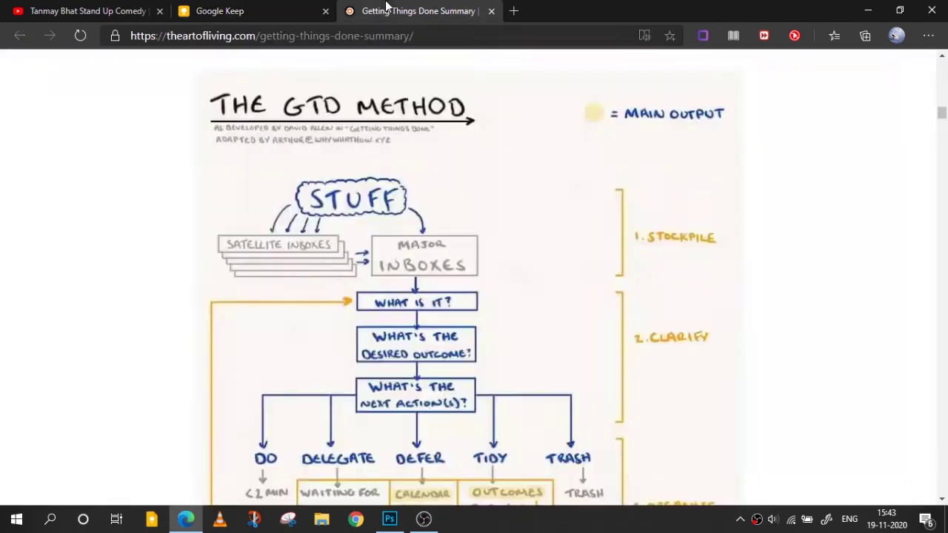
scroll(632, 264, down, 4)
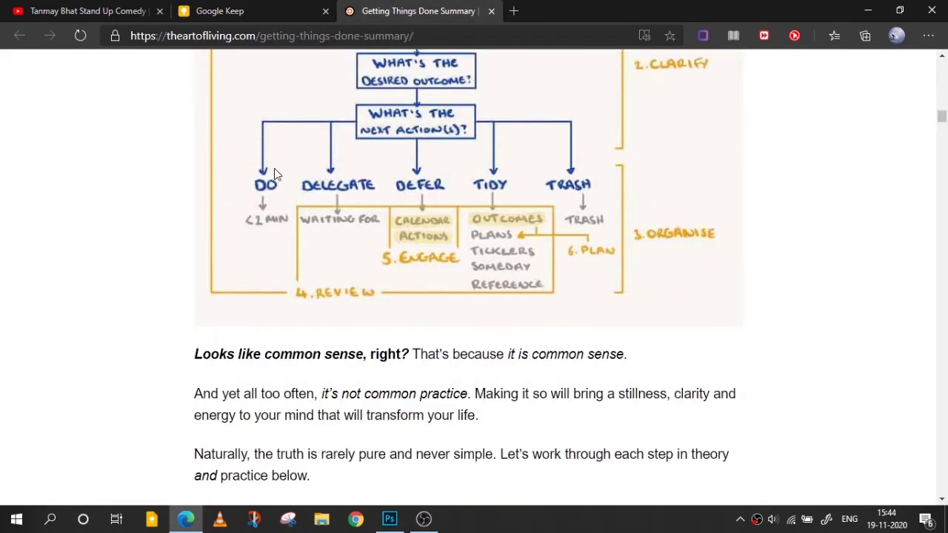
key(ctrl+shift+Tab)
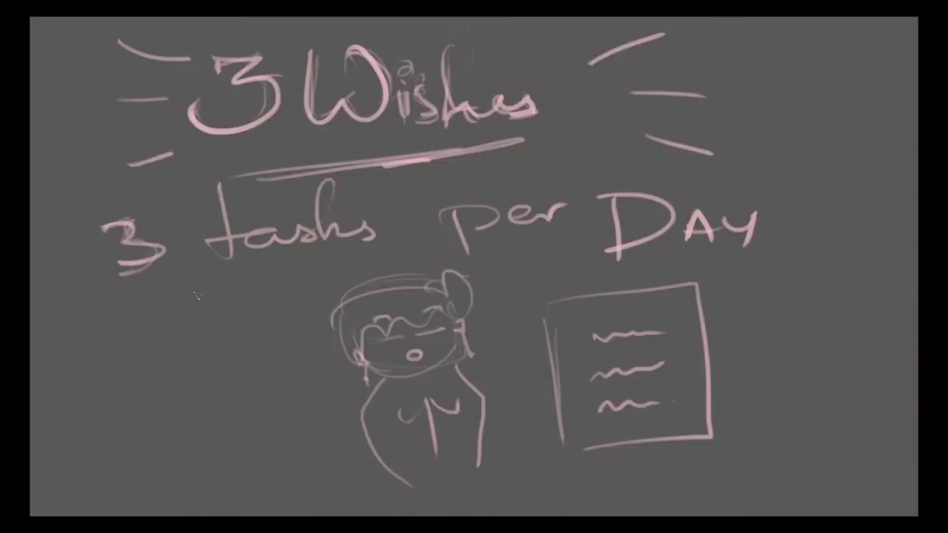
Step: Underline the handwritten phrase "3 tasks per Day" with freehand strokes beneath "tasks" and "per Day" on the 3 Wishes sketch
drag(194, 294, 351, 256)
drag(439, 259, 605, 250)
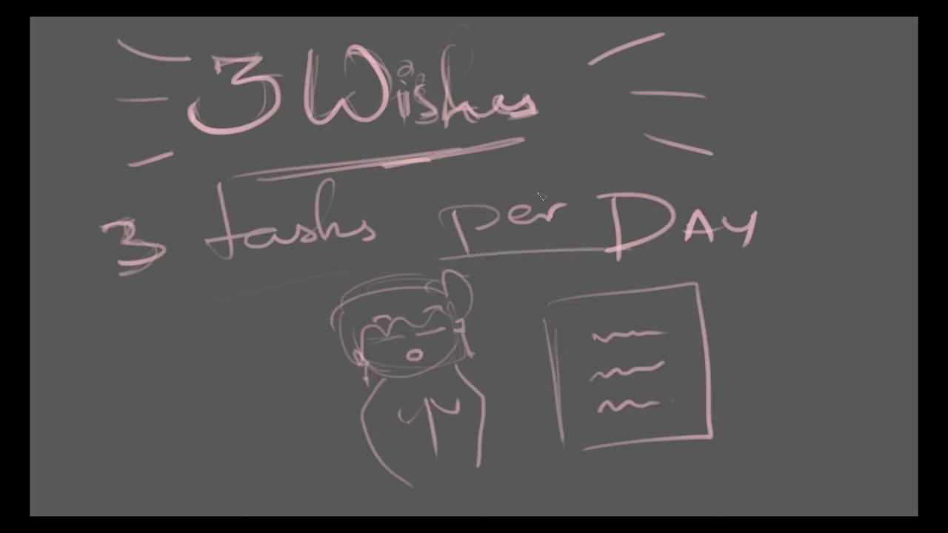
drag(164, 311, 361, 274)
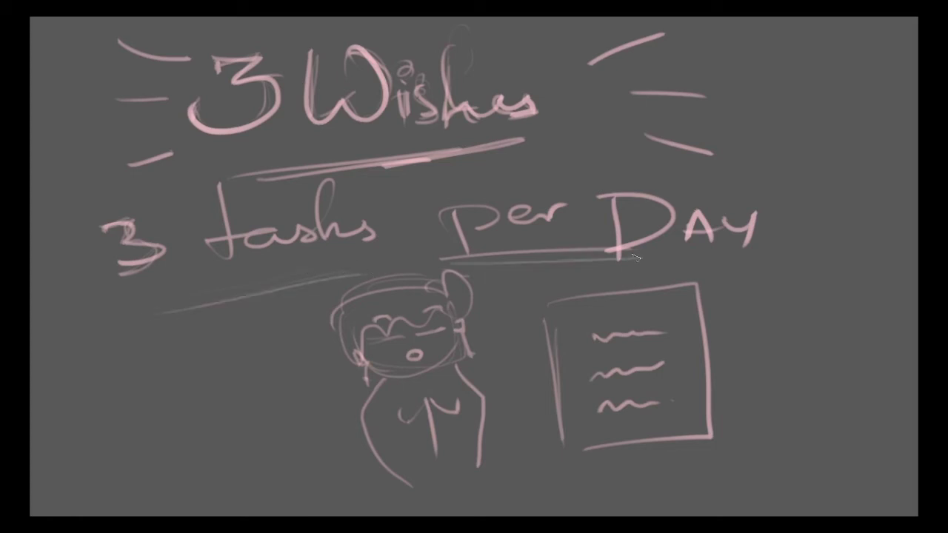